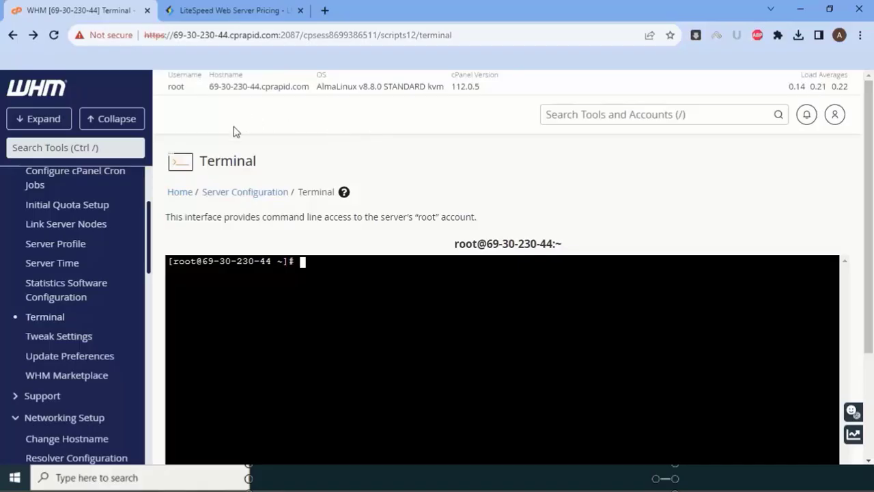
- Switch to the LiteSpeed Web Server pricing page and scroll through the plan cards
click(211, 9)
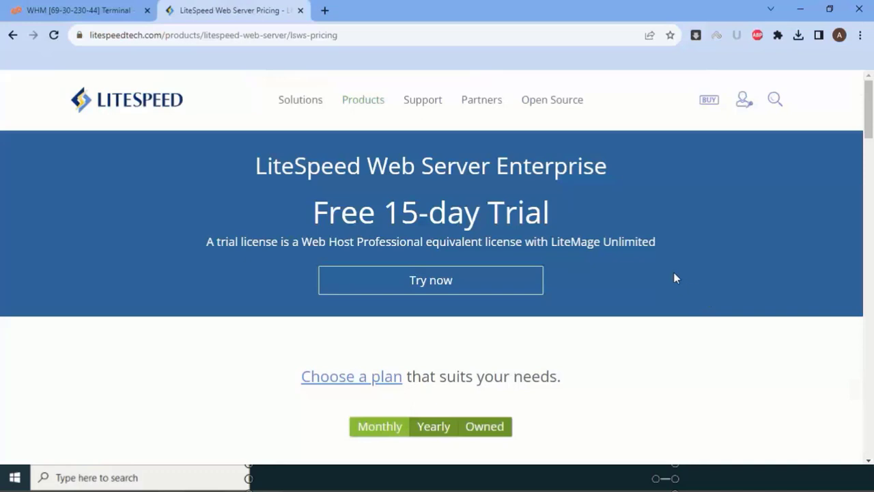
scroll(668, 277, down, 5)
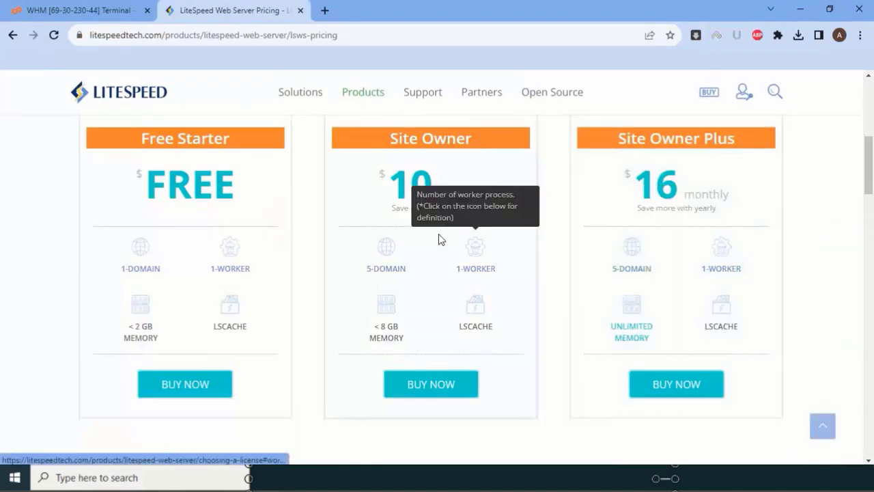
scroll(562, 328, up, 2)
scroll(565, 344, down, 2)
scroll(737, 328, down, 5)
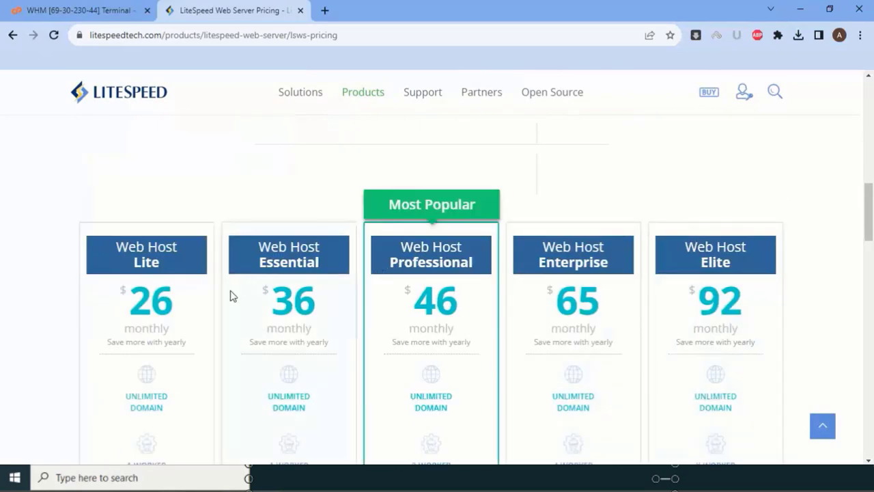
scroll(826, 298, up, 1)
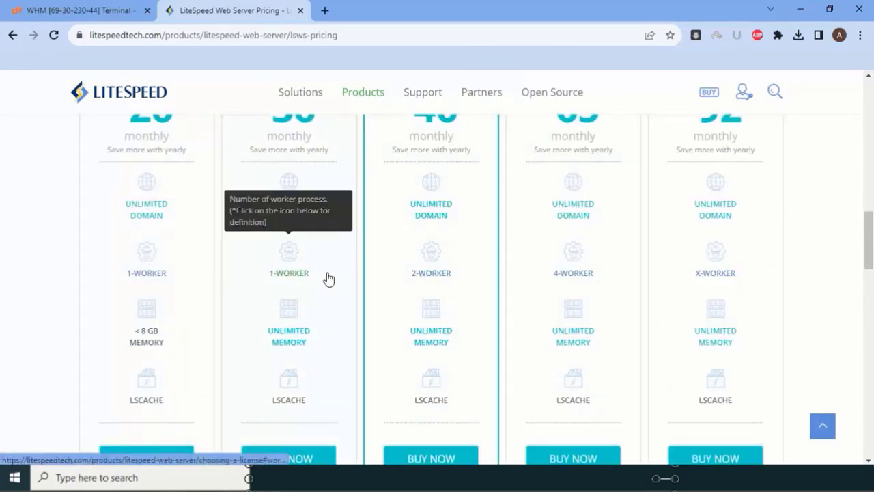
- Compare domains, workers and memory across the Web Host plans, from Lite $26 to Elite $92
mouse_move(446, 277)
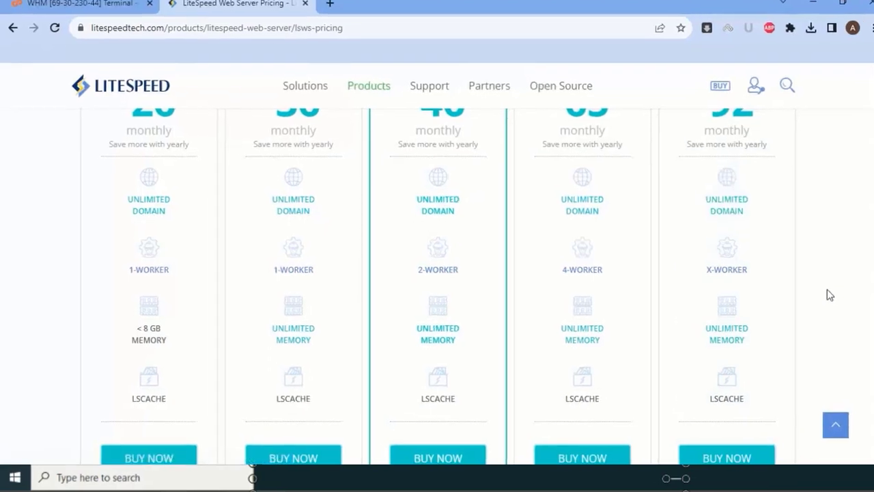
scroll(827, 295, up, 2)
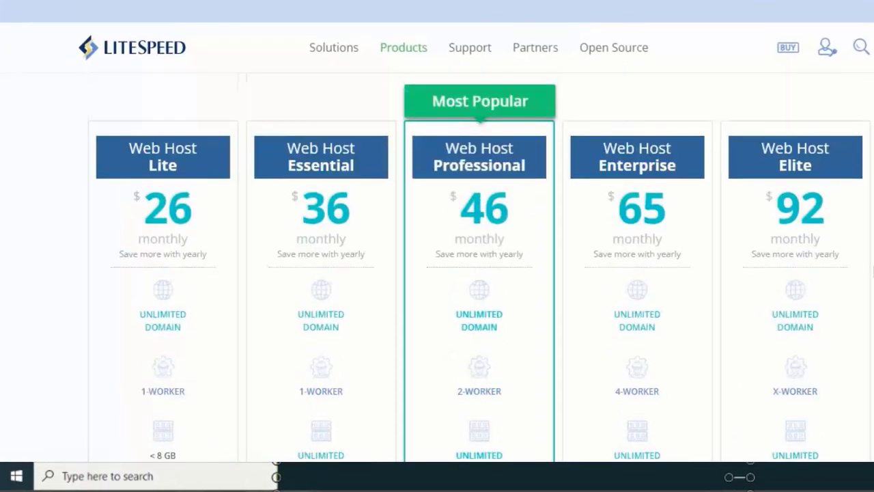
scroll(424, 285, down, 1)
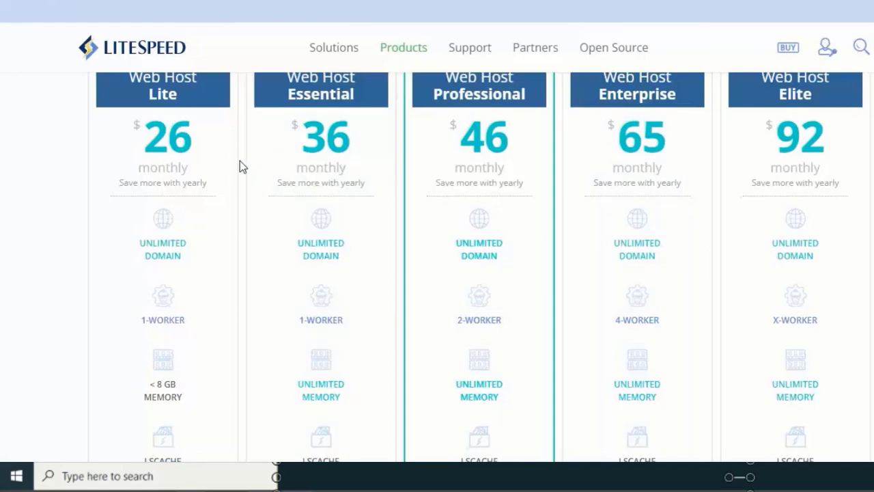
scroll(106, 220, up, 2)
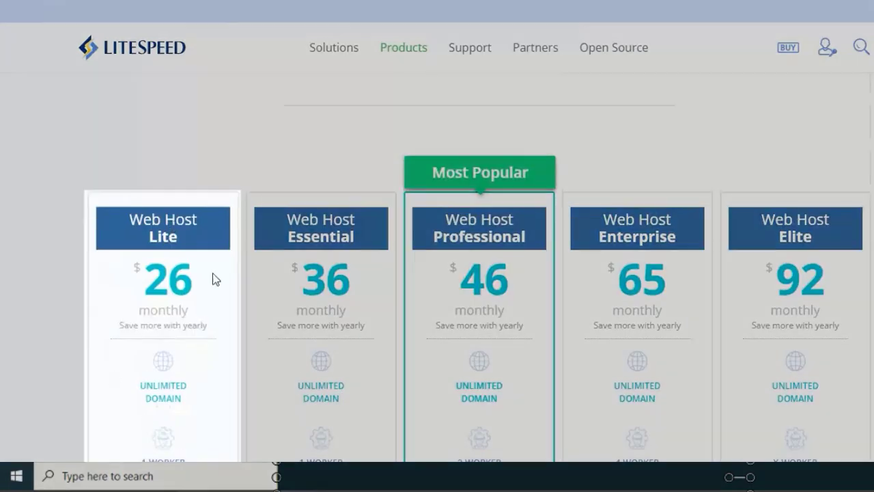
scroll(321, 116, down, 3)
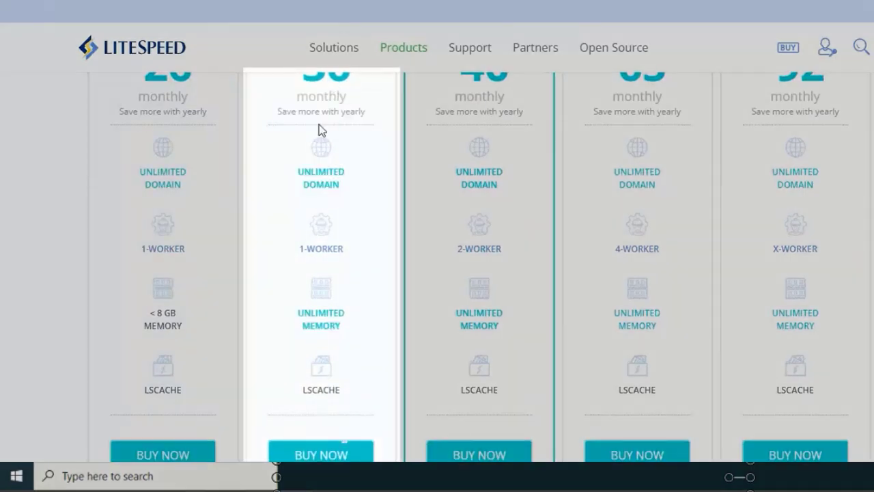
scroll(254, 294, up, 2)
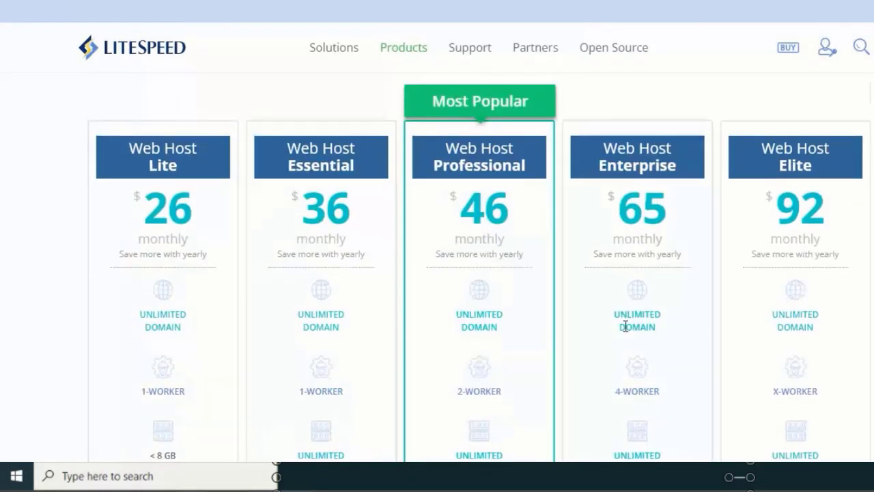
scroll(503, 375, up, 5)
scroll(312, 279, down, 5)
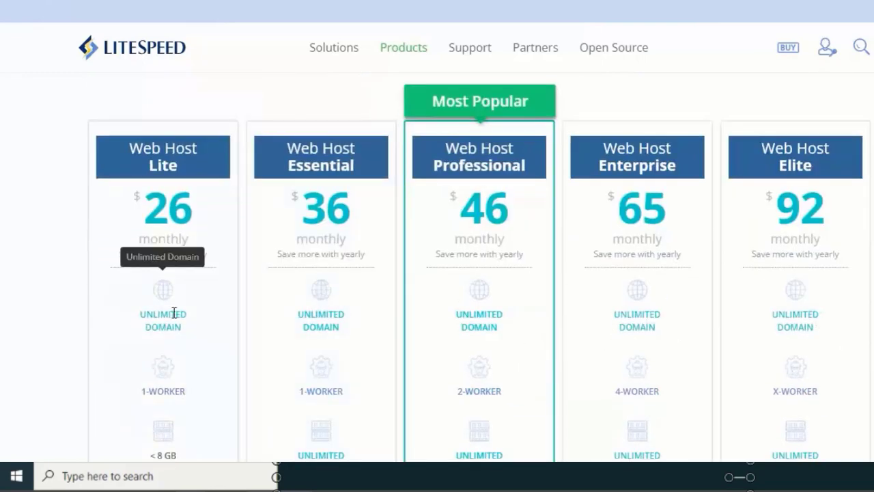
scroll(177, 318, down, 2)
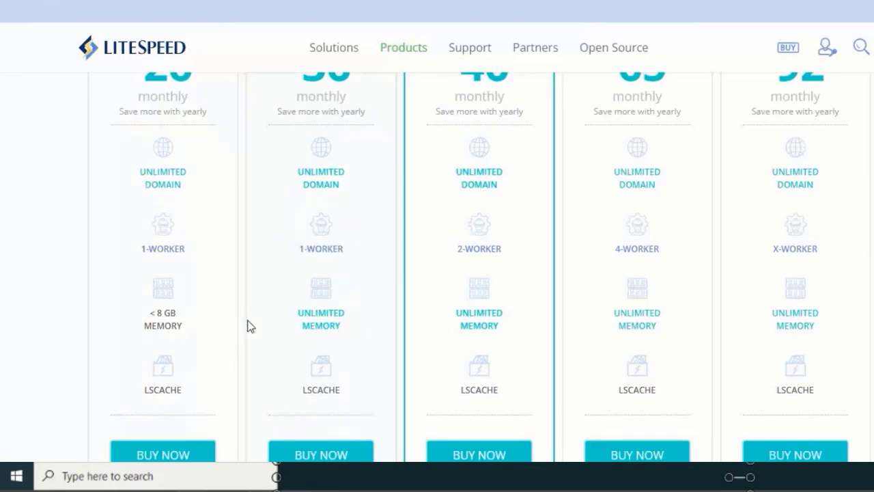
scroll(215, 337, up, 2)
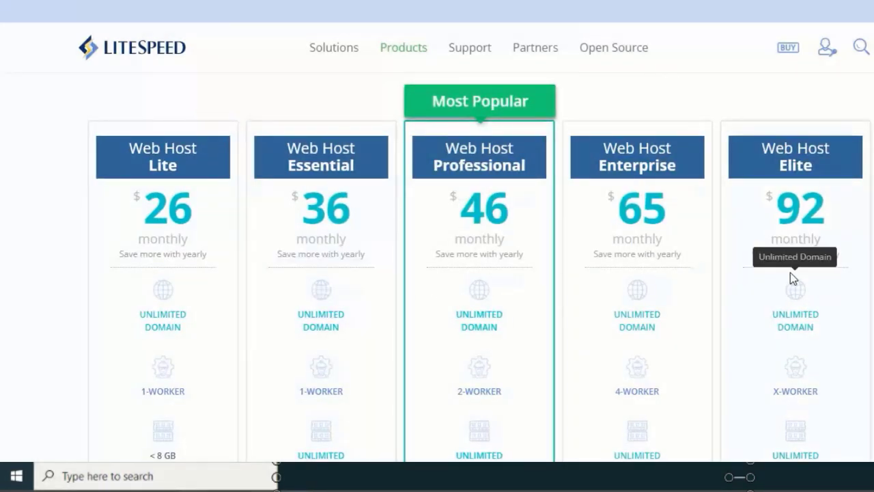
scroll(792, 281, down, 2)
scroll(480, 266, up, 1)
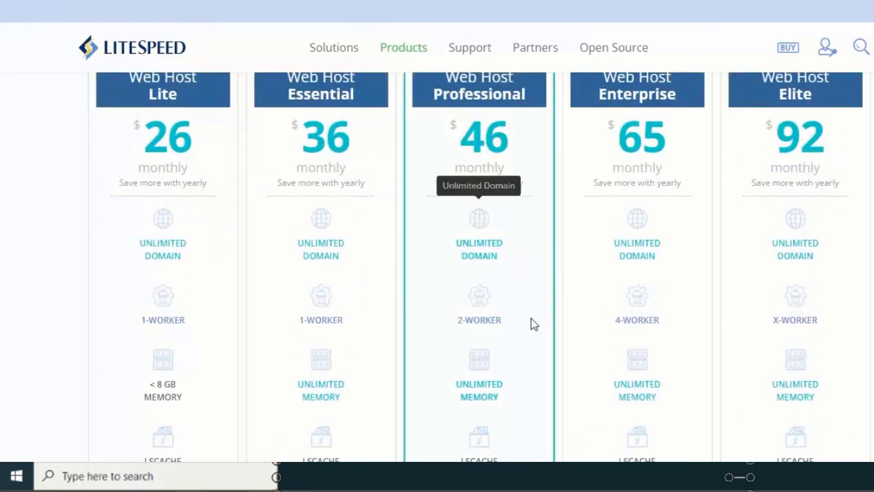
- Scroll through the LiteSpeed pricing cards once more to finish reviewing the plans
scroll(487, 254, up, 3)
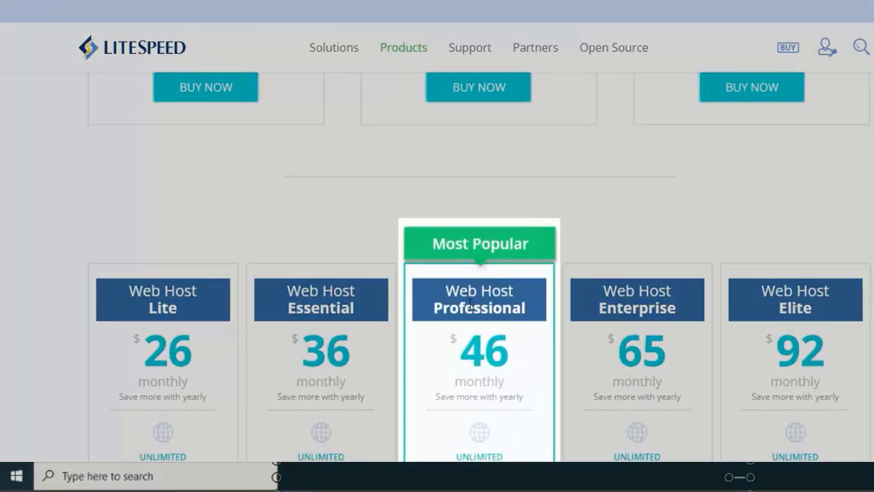
scroll(478, 266, down, 4)
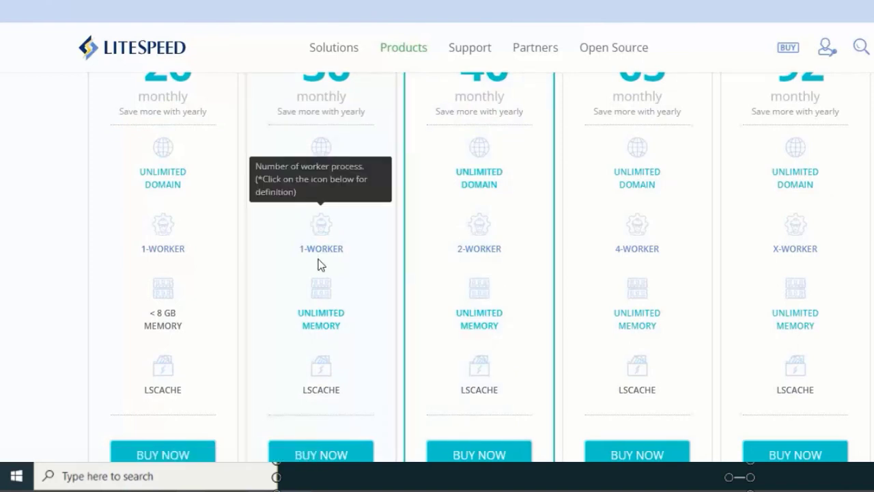
scroll(319, 259, up, 1)
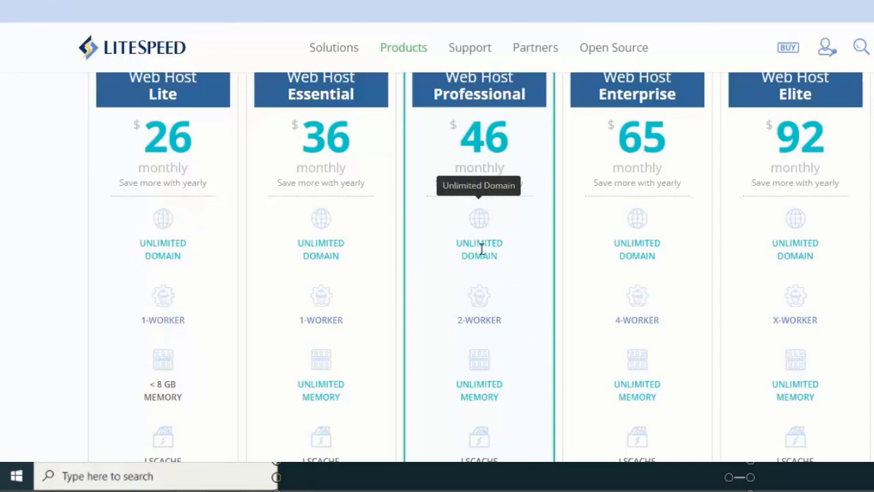
scroll(497, 278, up, 5)
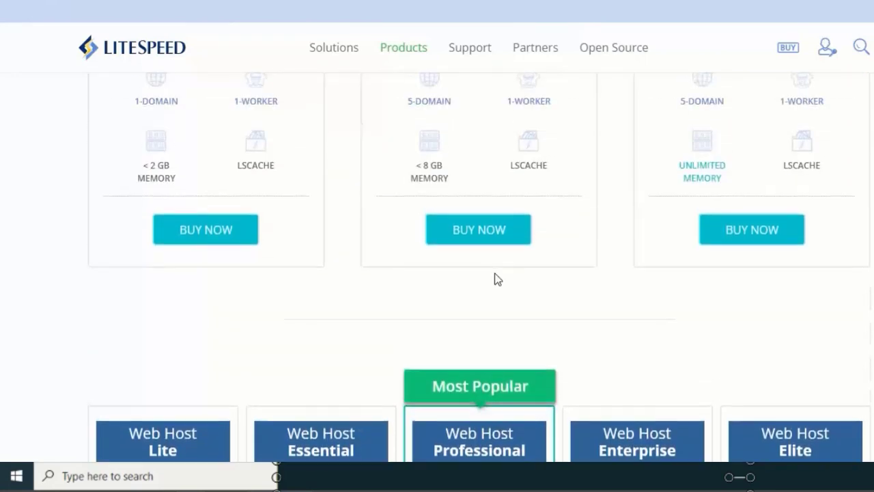
scroll(497, 279, up, 3)
scroll(496, 279, down, 5)
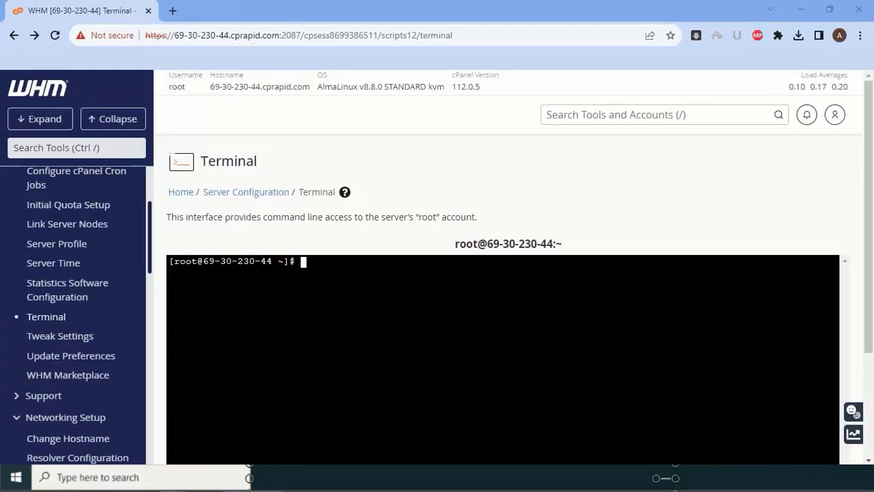
- Paste the get.litespeed.sh TRIAL install command into the terminal, run it, and answer y
click(521, 258)
click(280, 287)
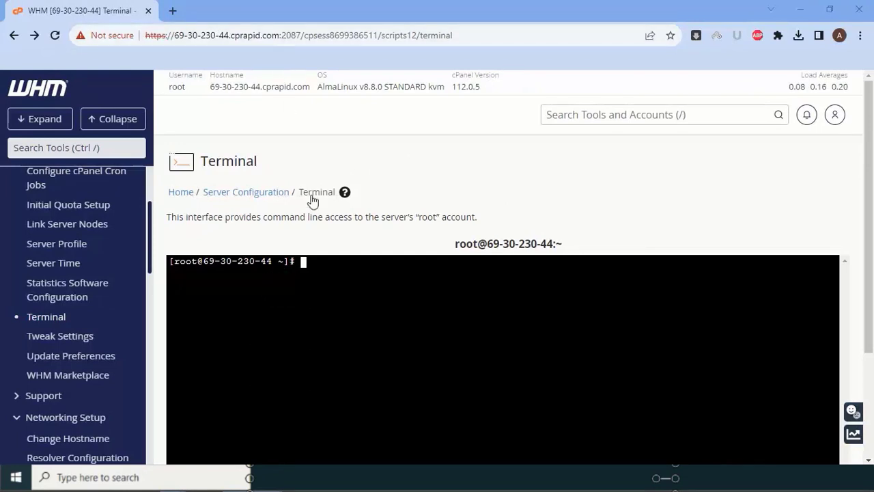
right_click(342, 300)
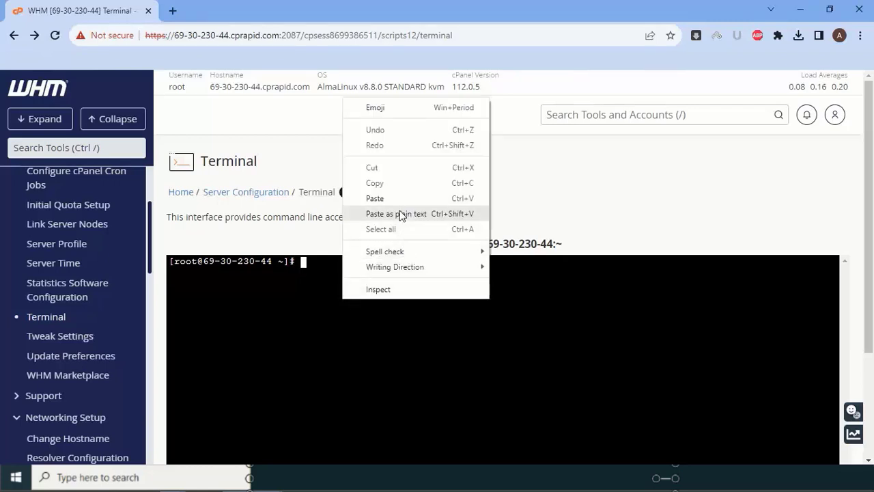
click(400, 212)
key(Return)
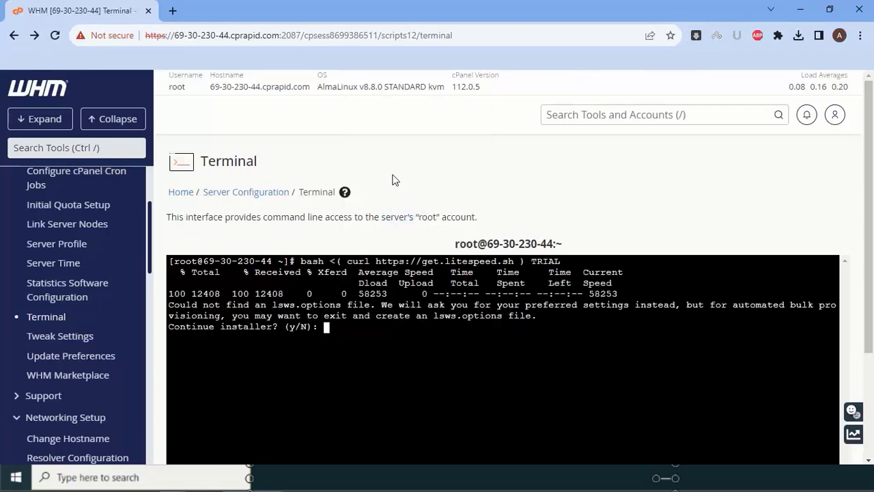
text(y)
- Keep the defaults (port offset 1000, user admin, no auto-switch or LSCWP) and enter the admin e-mail
scroll(336, 151, down, 1)
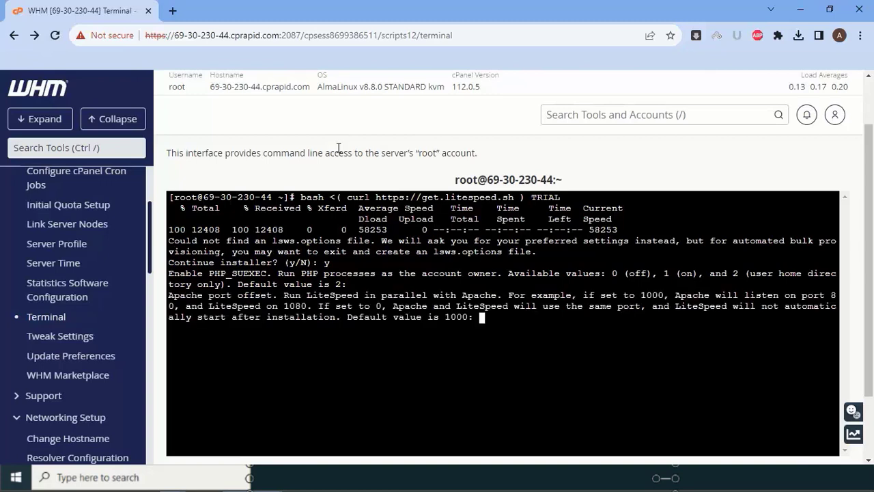
key(Return)
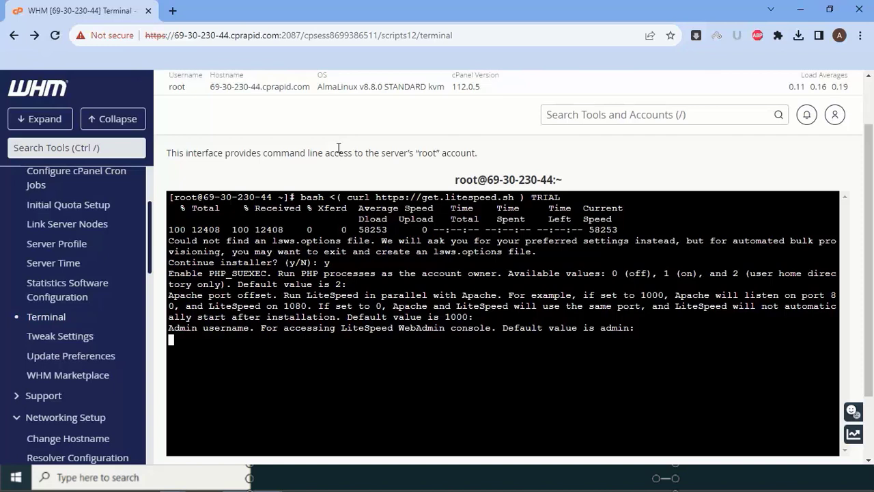
key(Return)
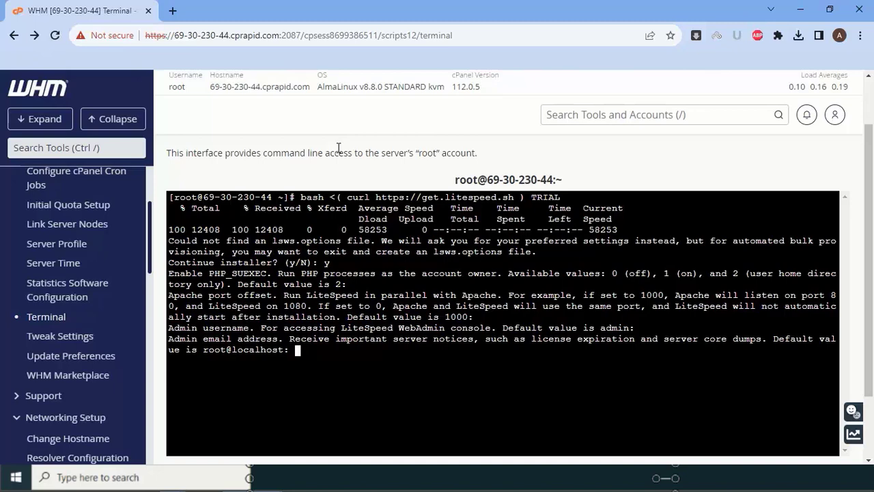
key(Return)
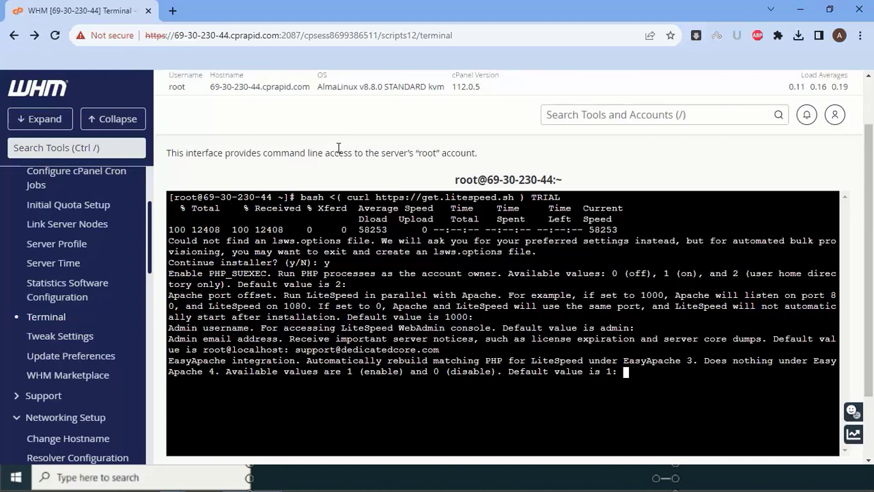
key(Return)
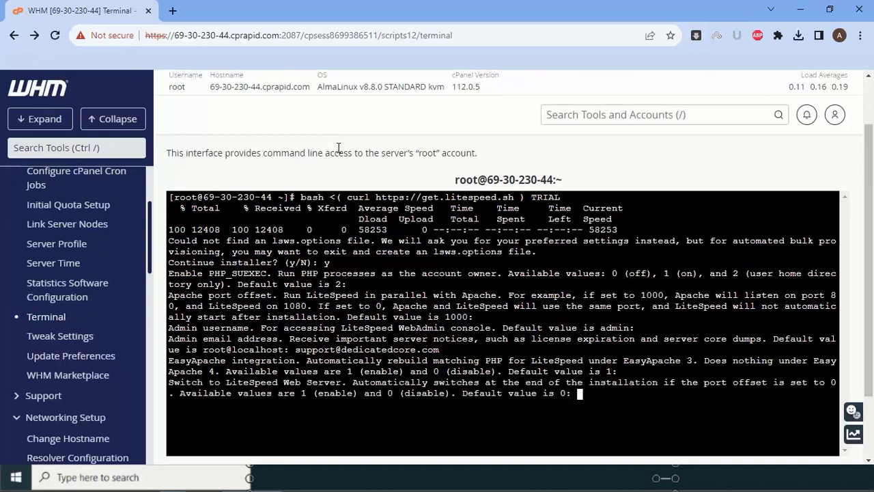
key(Return)
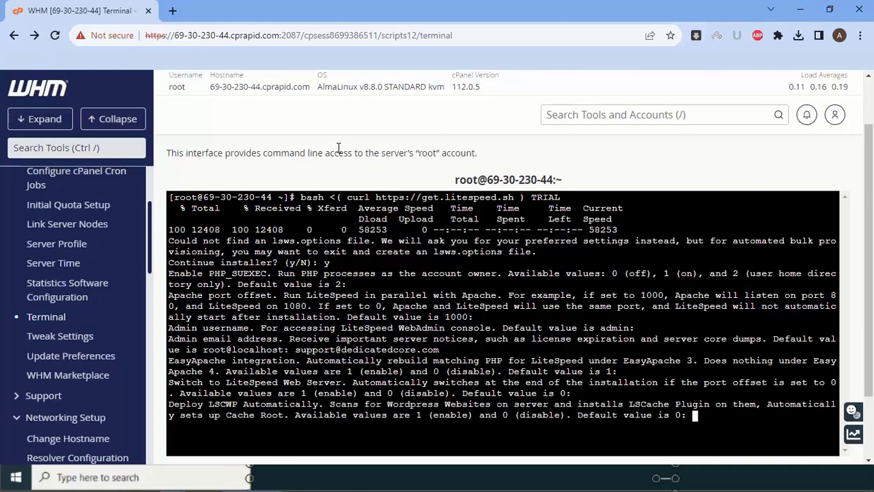
key(Return)
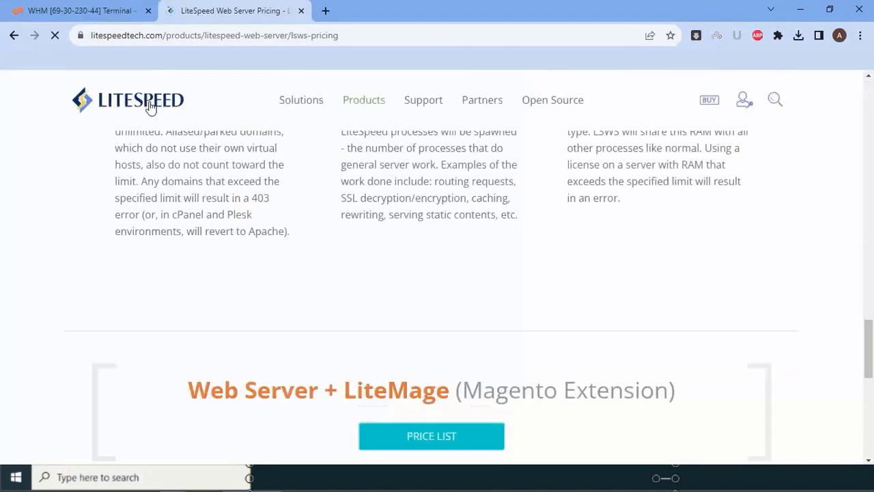
- Review the Free Starter, Site Owner and Web Host Lite-to-Elite plans, then return to the terminal
scroll(295, 181, down, 5)
scroll(292, 189, up, 10)
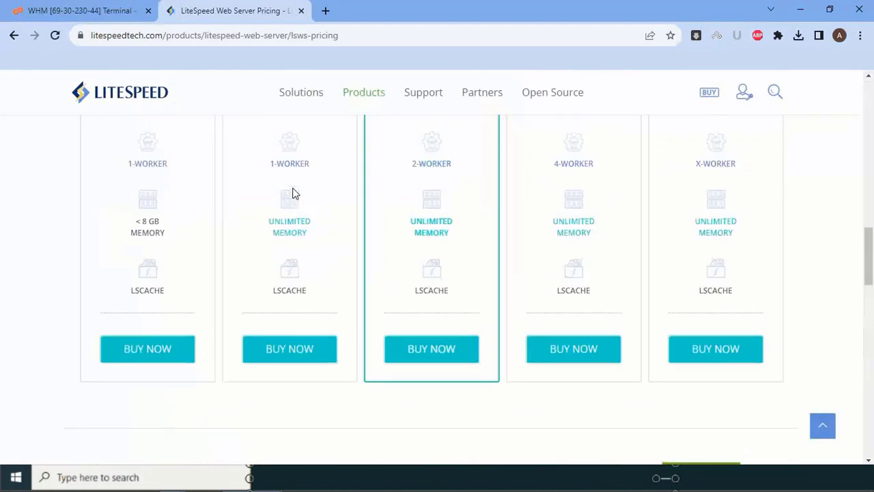
scroll(293, 193, up, 2)
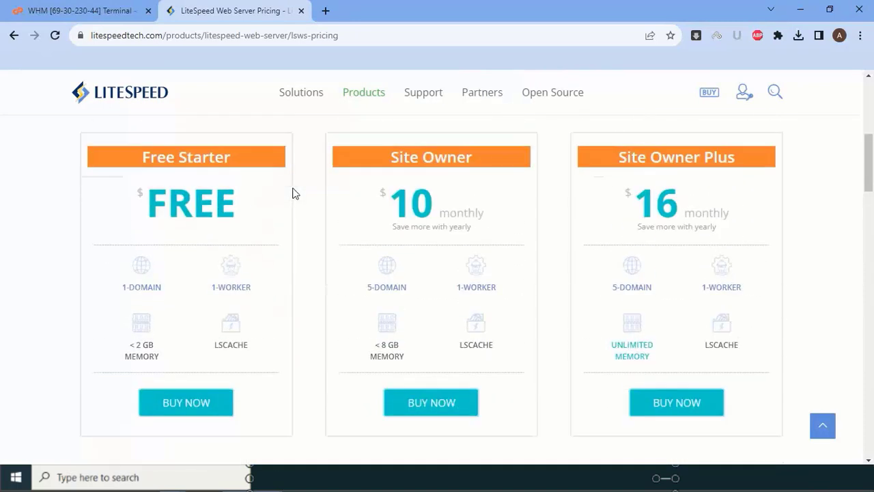
mouse_move(153, 369)
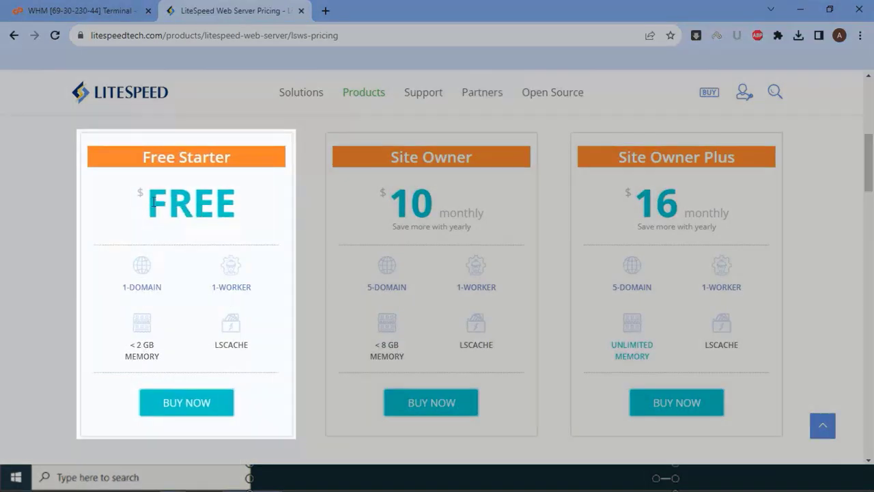
mouse_move(133, 287)
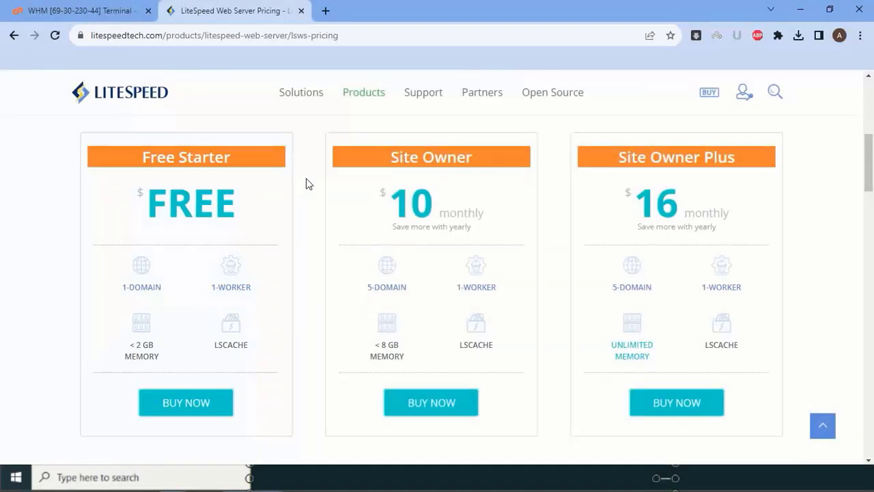
scroll(305, 191, down, 6)
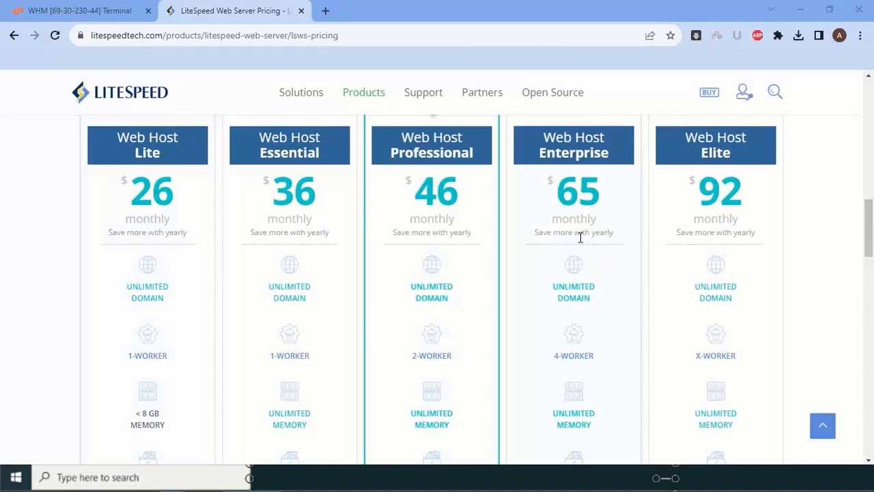
click(140, 8)
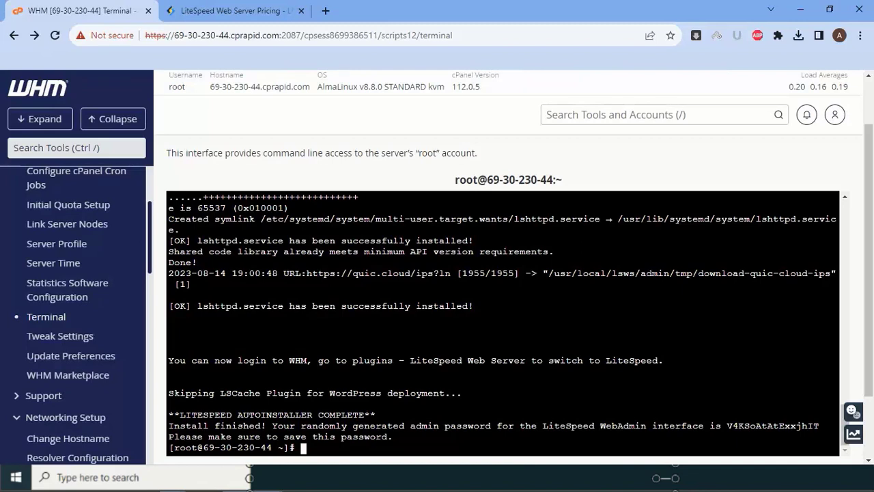
- Copy the generated LiteSpeed WebAdmin password from the finished installer output
drag(727, 425, 819, 425)
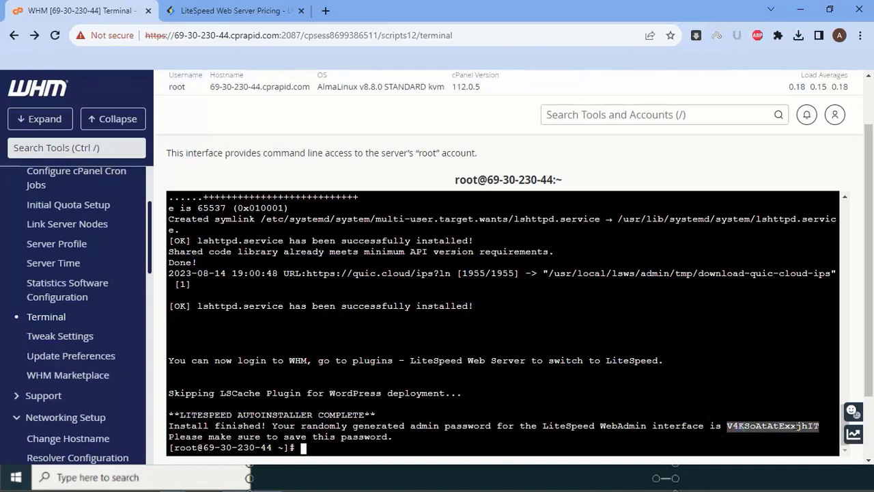
right_click(785, 426)
click(679, 260)
- Reload WHM, open the LiteSpeed Web Server plugin, and resolve the missing TimezoneDB extensions
right_click(292, 113)
click(335, 150)
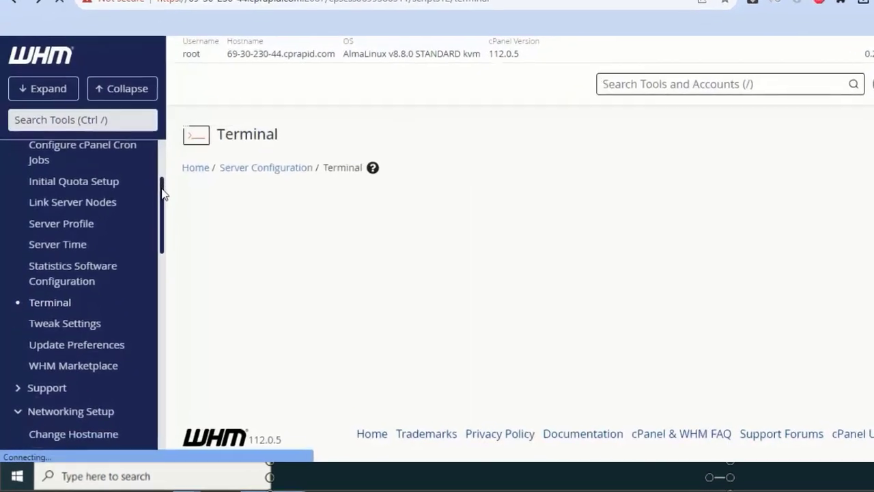
drag(150, 207, 151, 457)
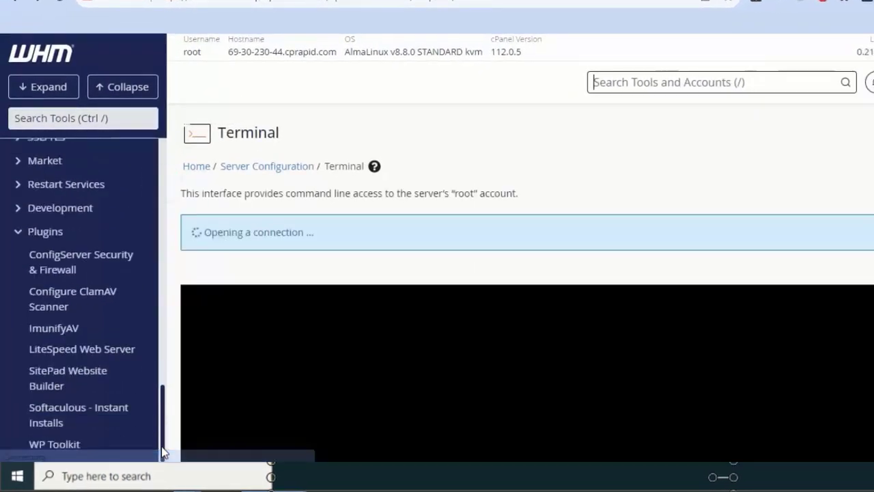
click(90, 352)
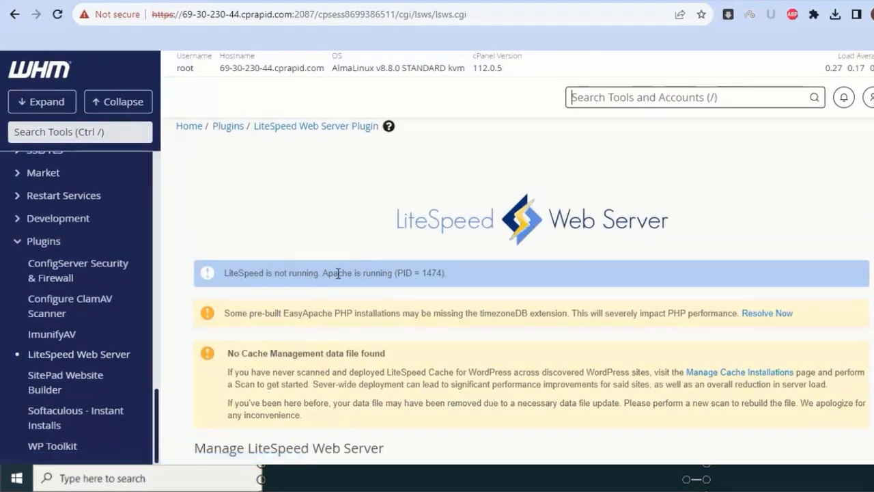
drag(326, 273, 426, 276)
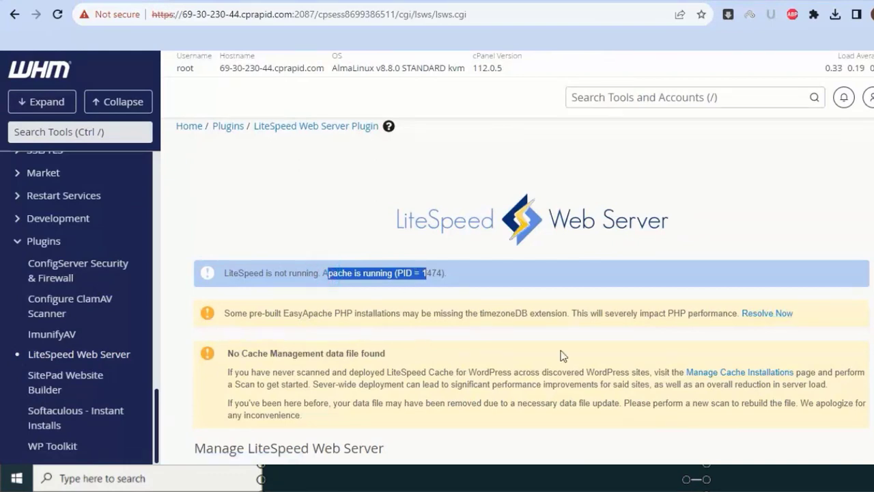
click(766, 314)
click(293, 334)
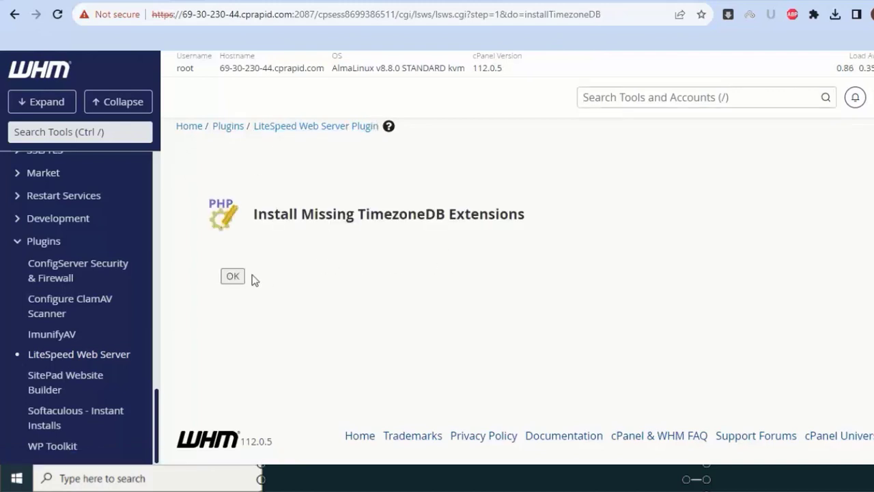
- Under Manage Cache Installations > Cache Root Setup, try Set Missing Cache Roots twice
click(232, 276)
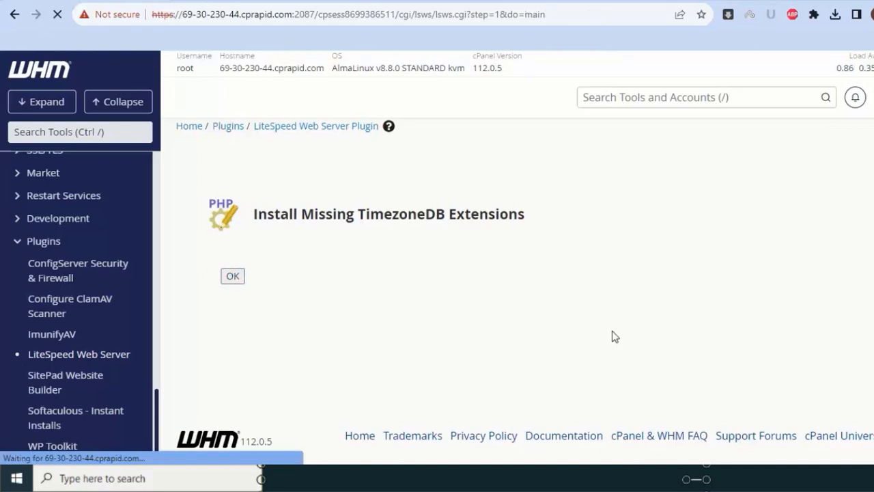
scroll(320, 243, down, 1)
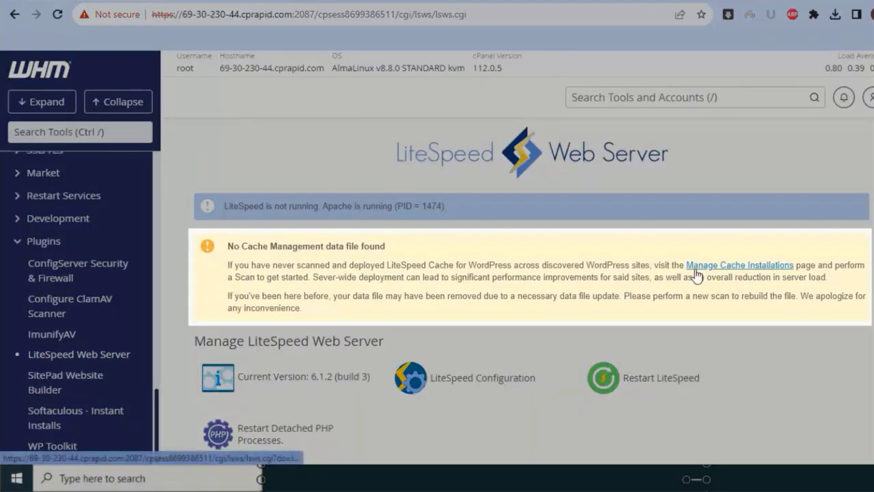
click(703, 266)
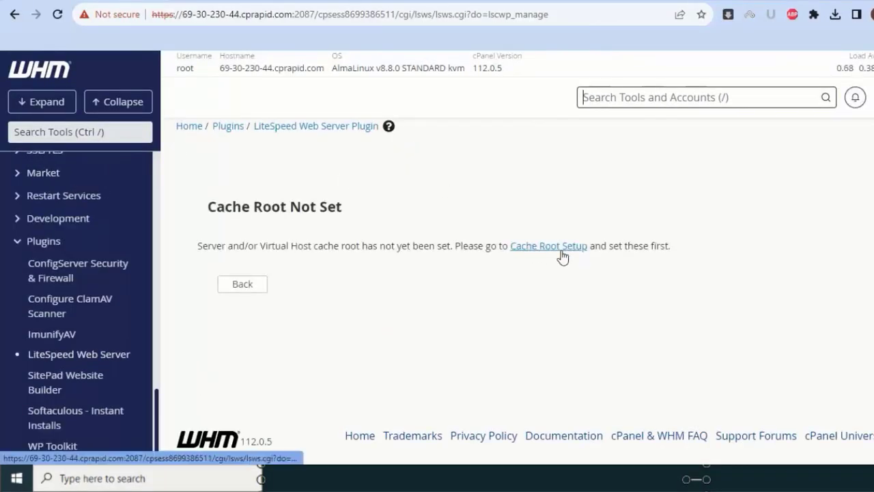
click(548, 245)
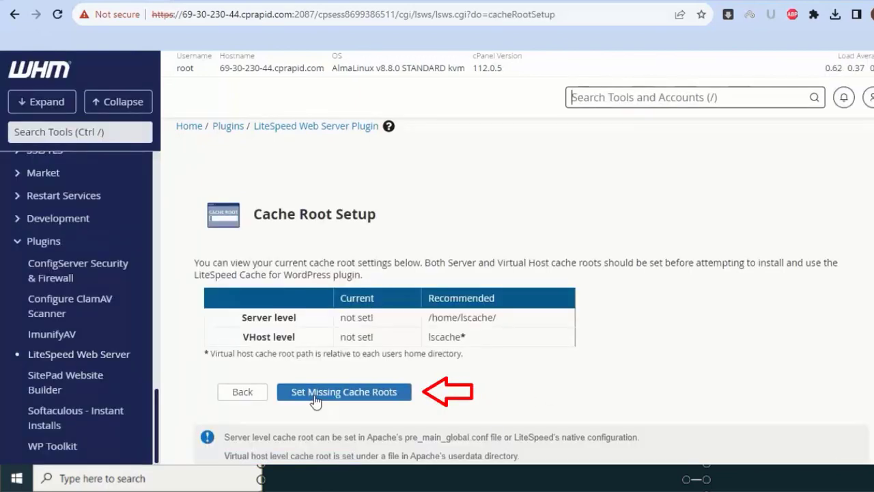
click(314, 400)
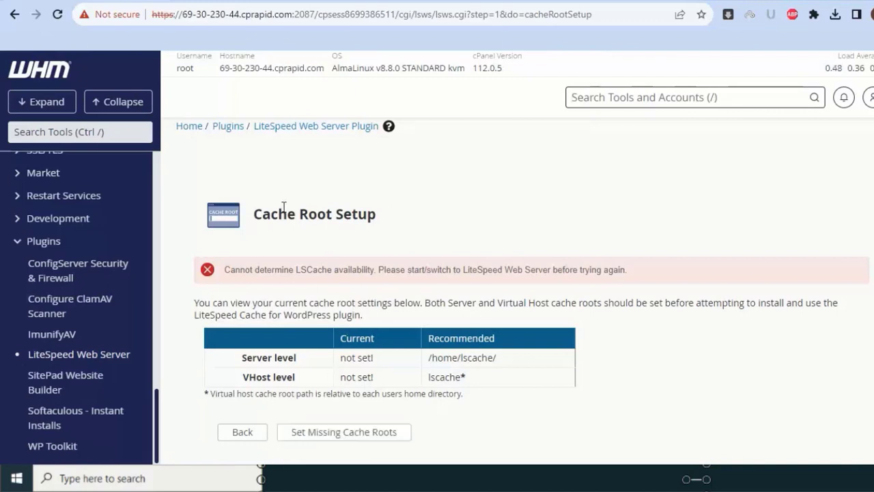
right_click(307, 126)
click(312, 133)
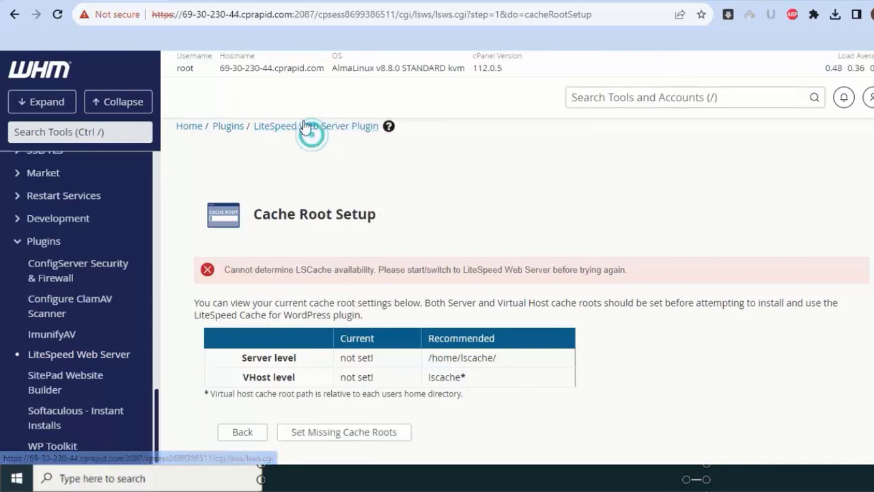
click(297, 427)
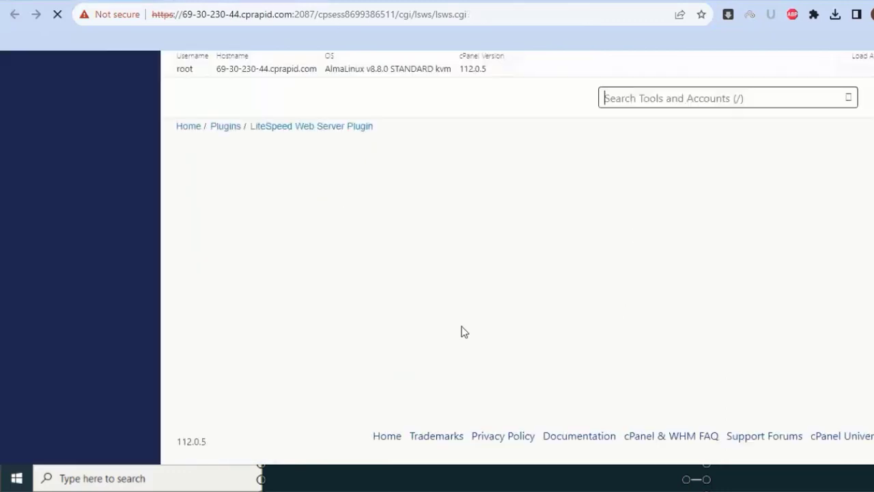
scroll(425, 239, down, 5)
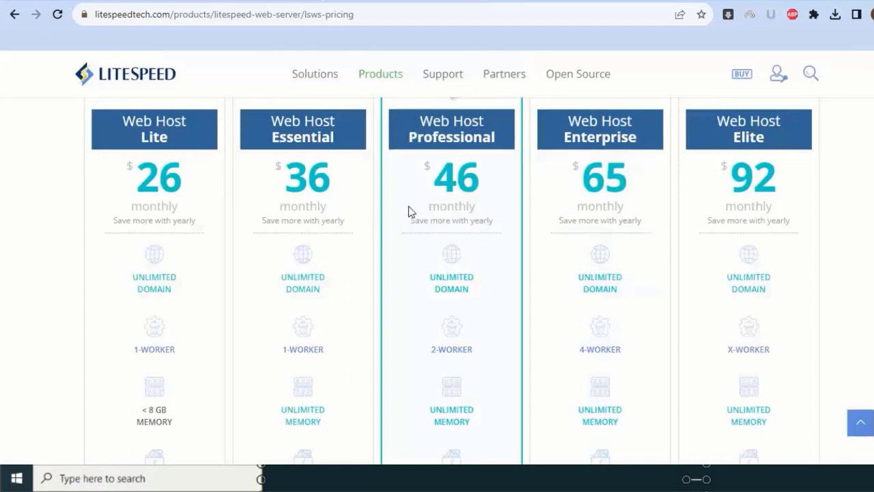
click(513, 79)
scroll(404, 194, down, 3)
scroll(585, 296, up, 3)
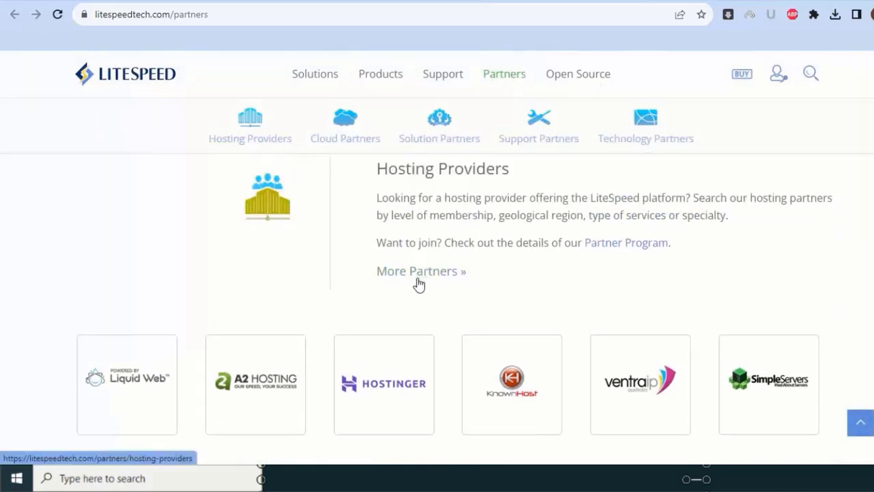
click(418, 272)
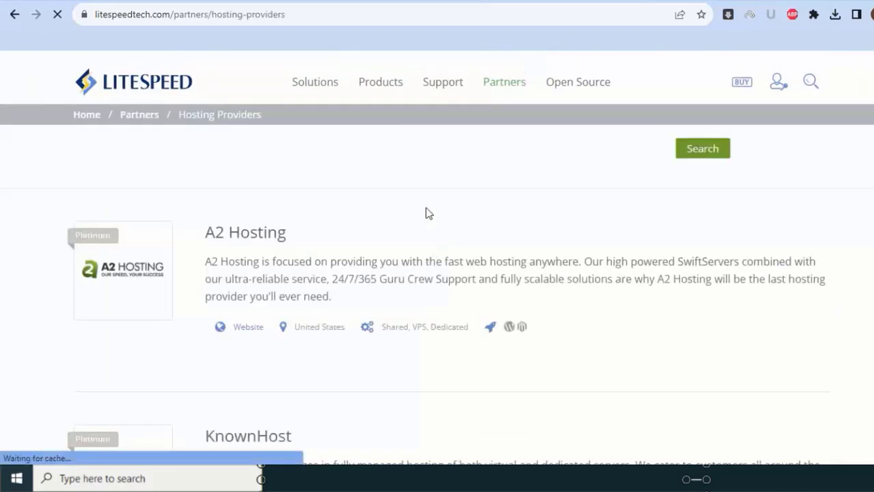
key(ctrl+f)
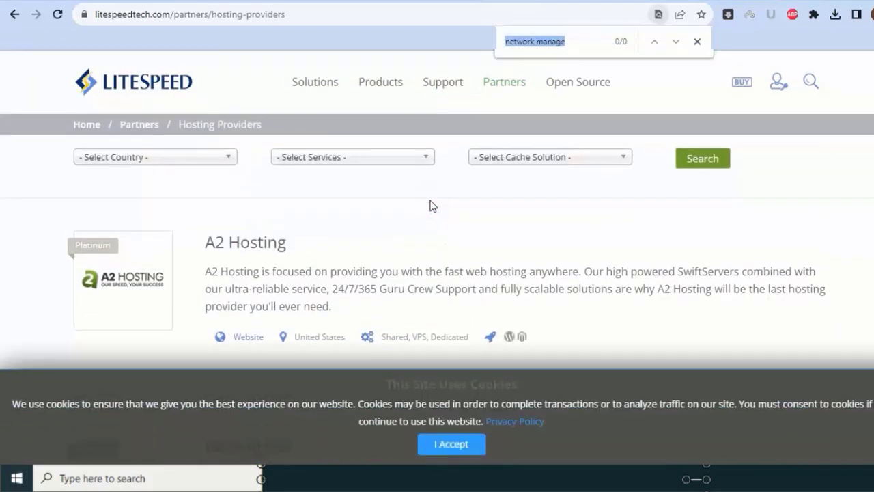
text(domainracer)
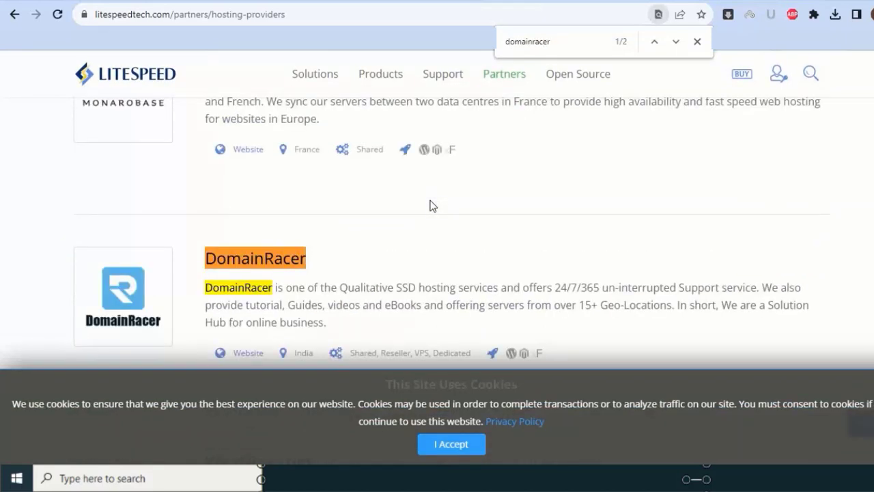
scroll(328, 252, down, 1)
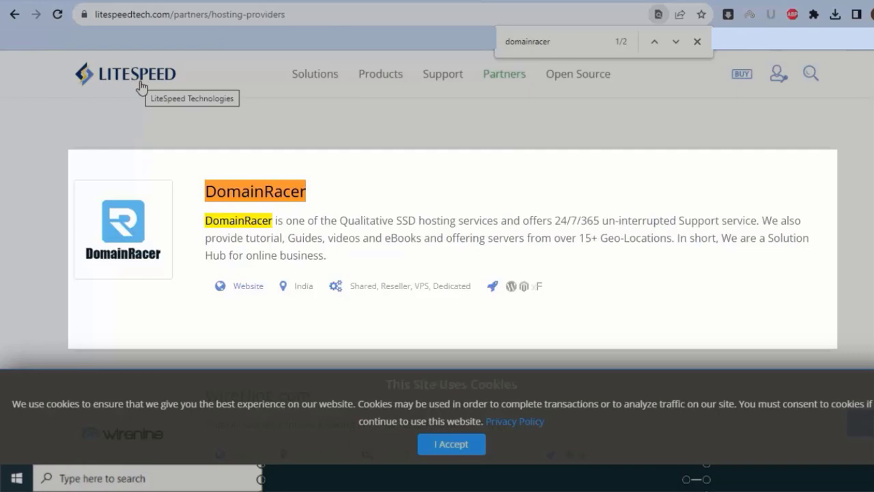
click(696, 42)
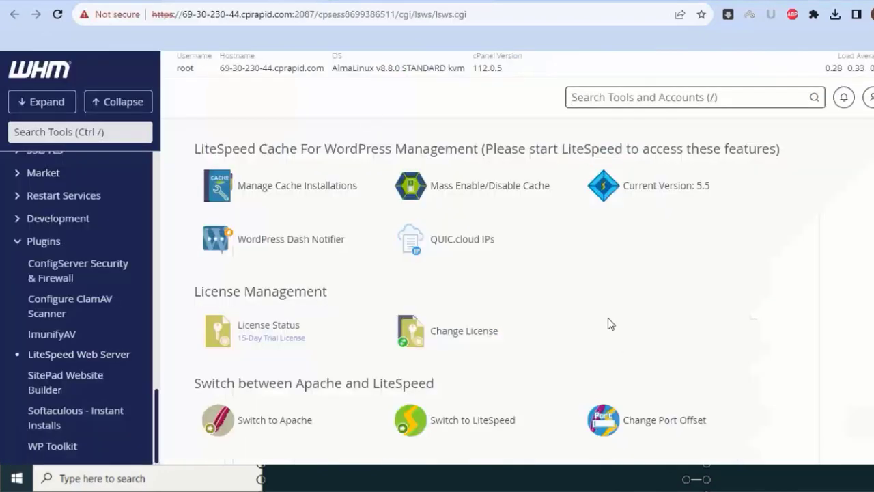
- Switch the web server from Apache to LiteSpeed and confirm the replacement
scroll(607, 324, down, 4)
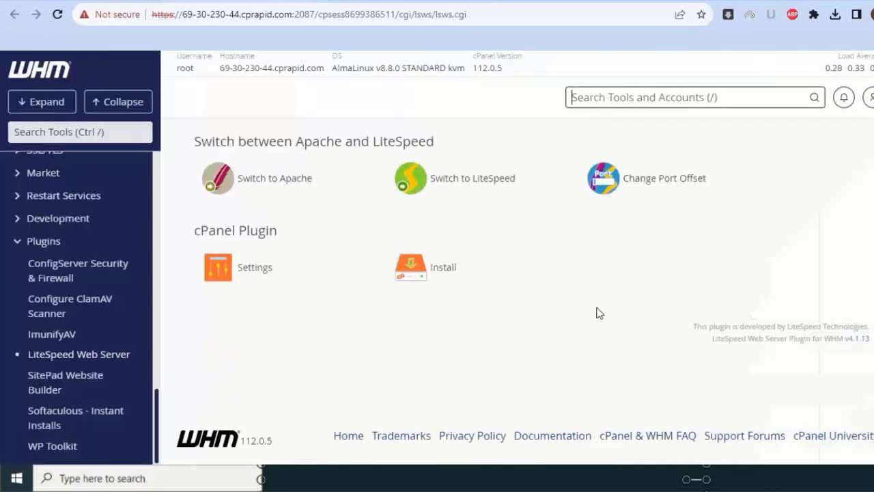
click(480, 182)
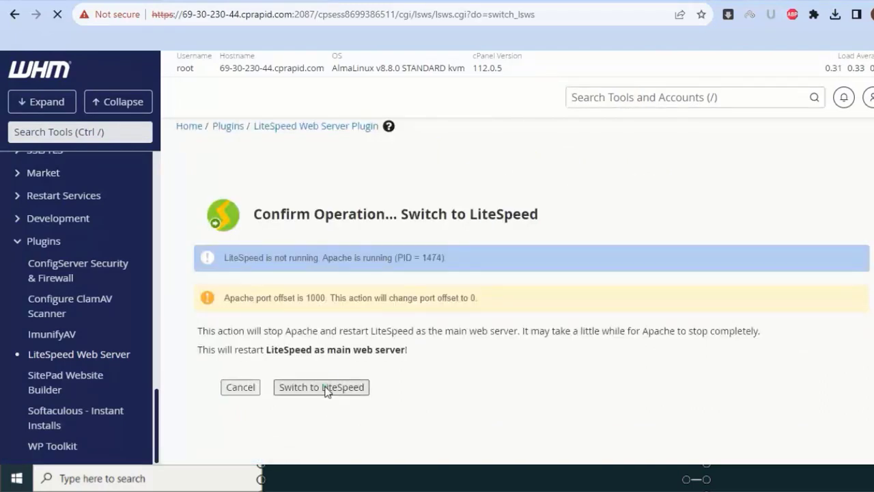
click(326, 389)
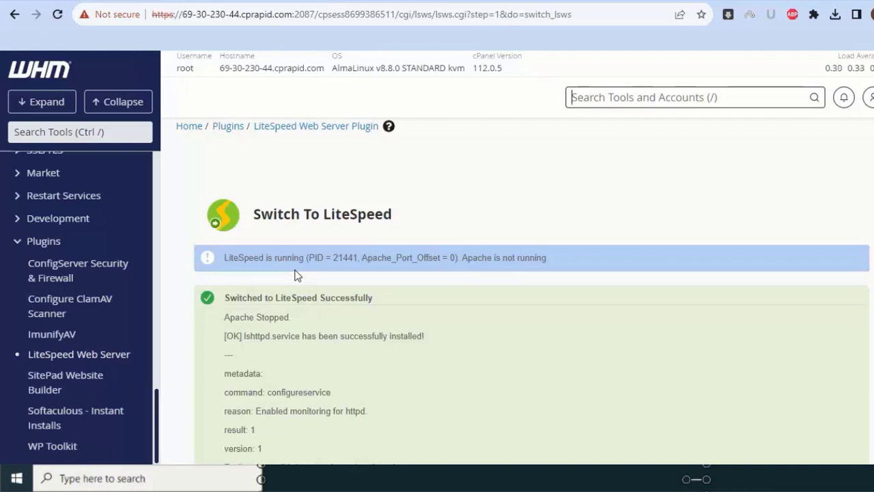
- Check the status shows LiteSpeed PID 21441 with Apache_Port_Offset 0, then scroll to cPanel Plugin
click(312, 127)
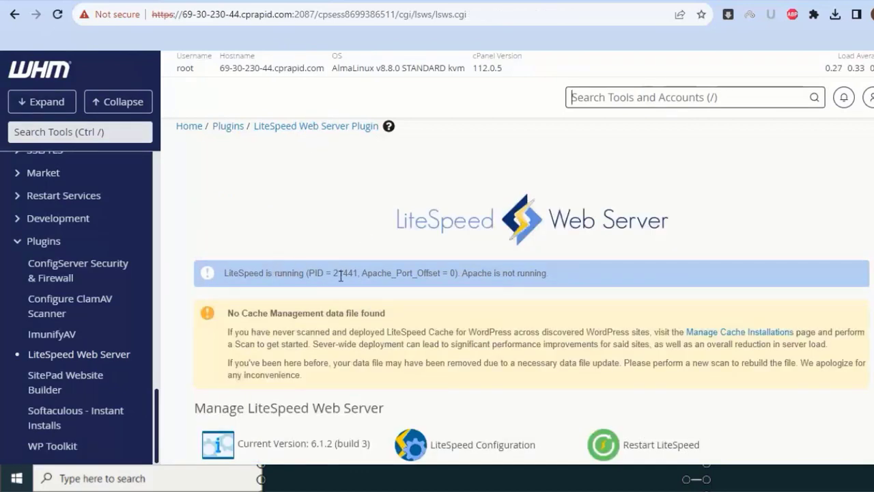
drag(360, 273, 308, 271)
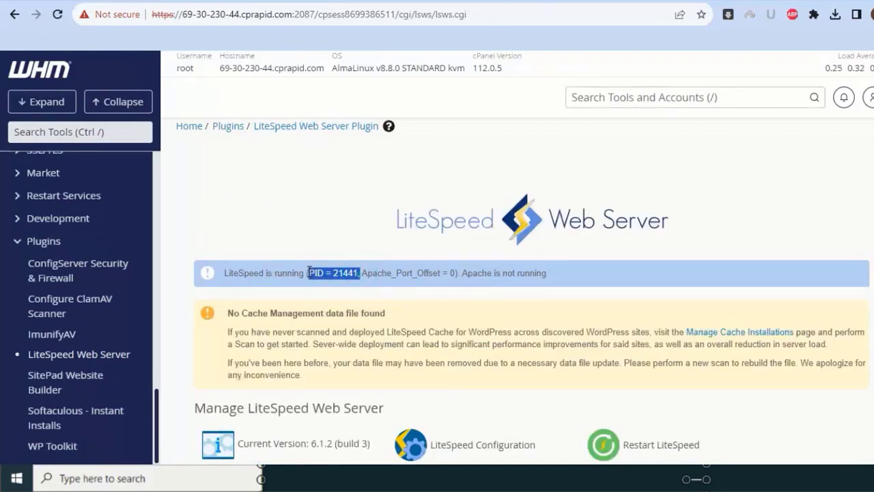
drag(367, 273, 567, 277)
click(565, 275)
scroll(557, 274, down, 1)
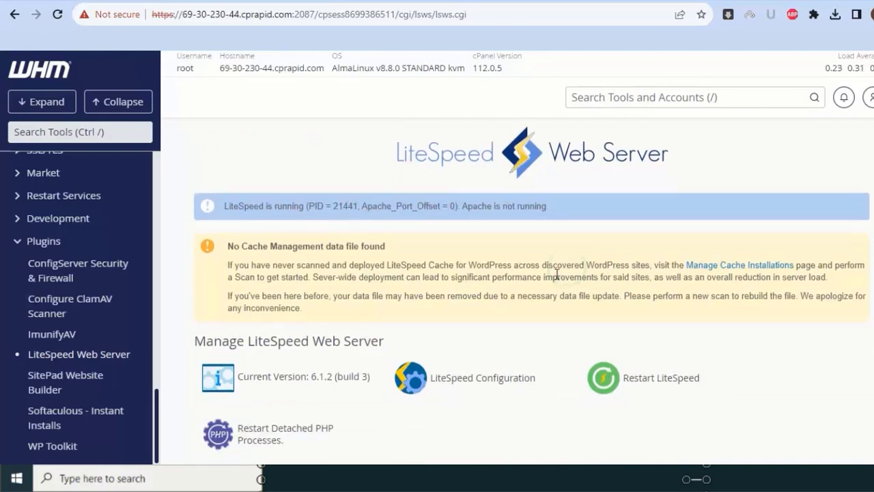
scroll(538, 270, down, 6)
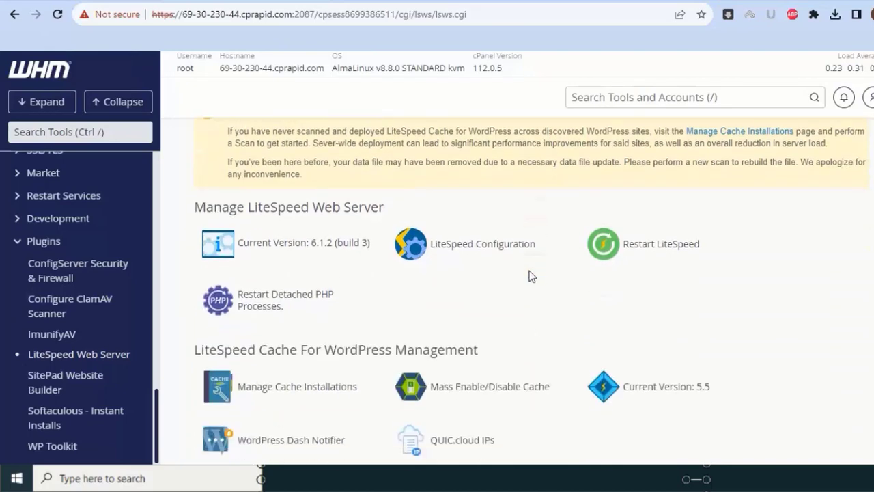
scroll(523, 273, down, 2)
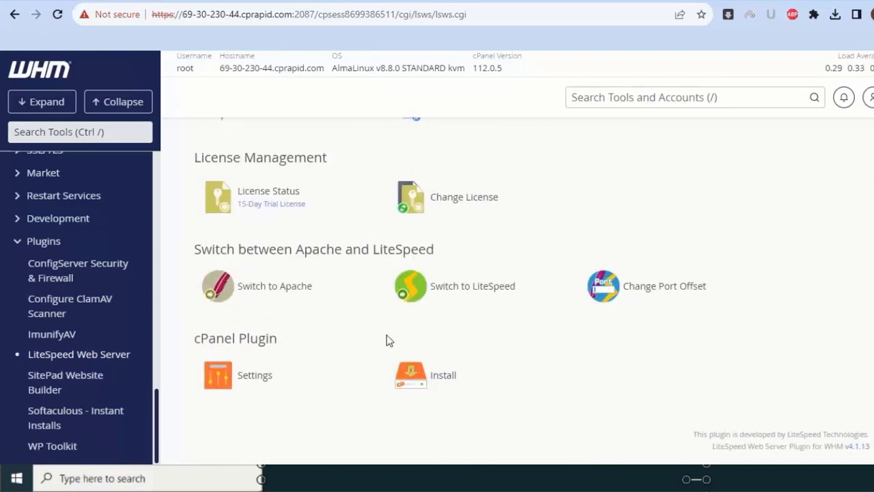
- Install the LiteSpeed cPanel plugin and acknowledge the 'Installed Successfully' message
click(439, 378)
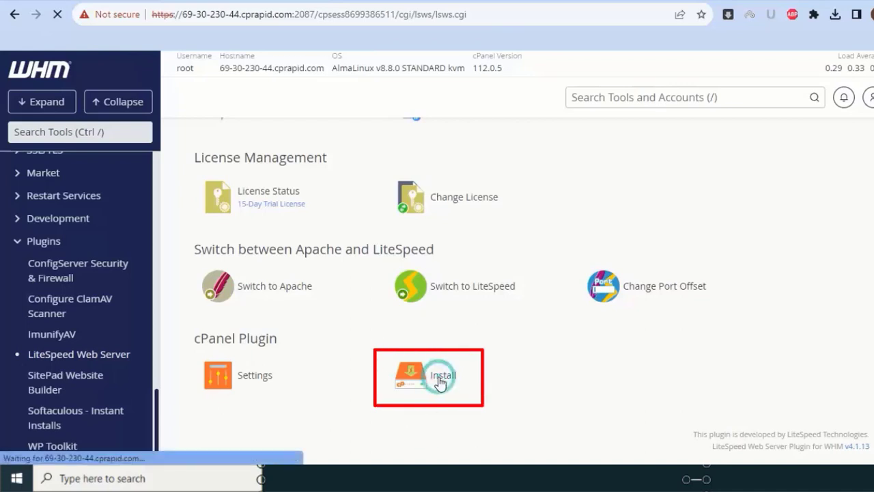
click(293, 333)
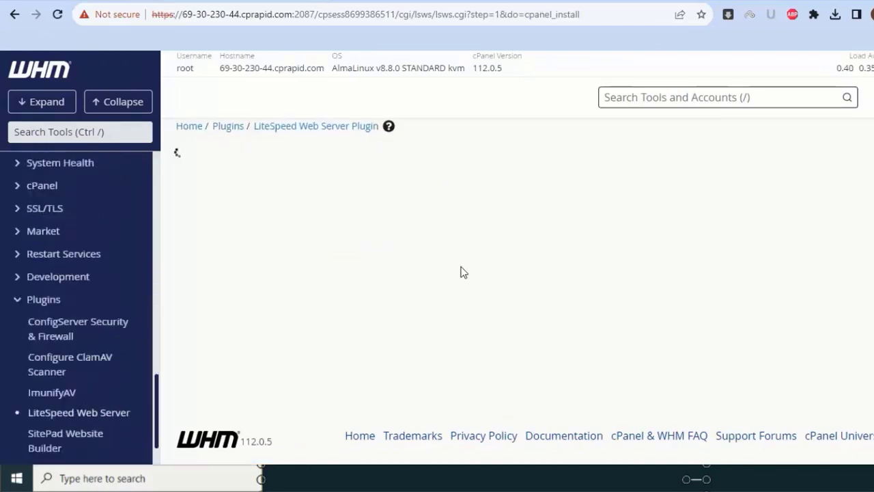
click(232, 303)
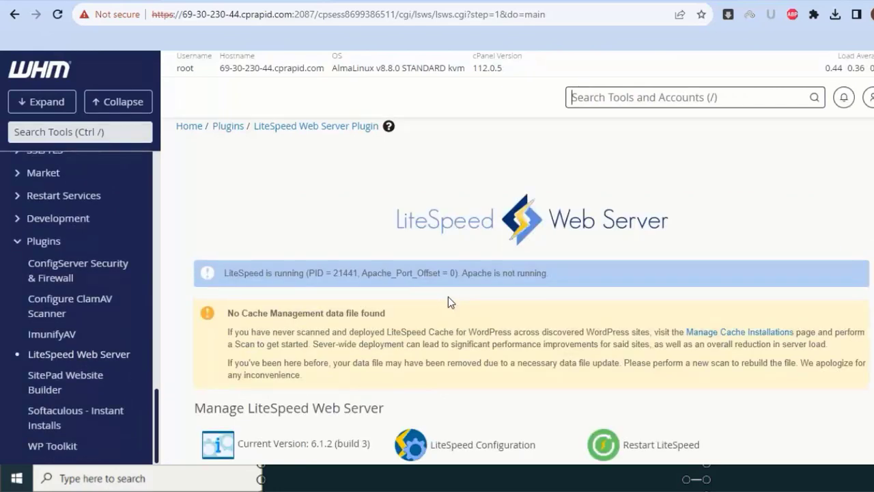
- Review the plugin page showing version 6.1.2 running, Apache stopped, and no cache data file
scroll(447, 297, down, 3)
scroll(451, 299, down, 2)
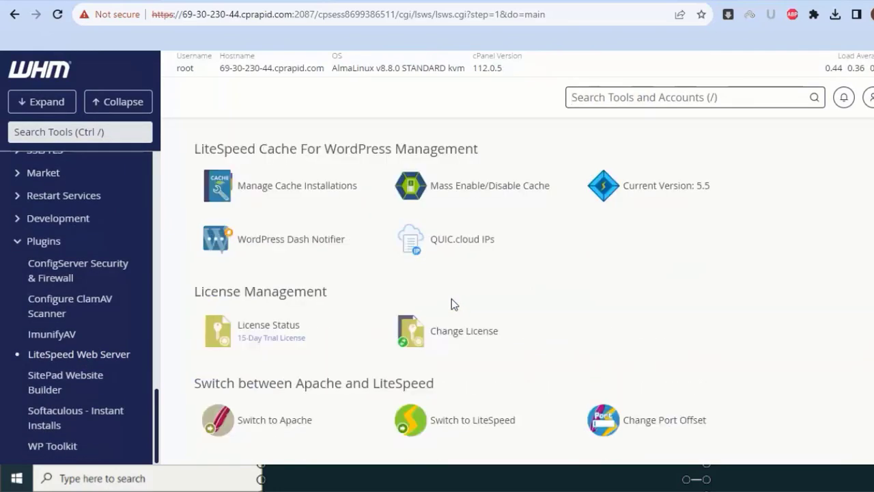
scroll(451, 298, down, 3)
scroll(452, 298, up, 2)
scroll(450, 298, down, 2)
scroll(357, 288, up, 2)
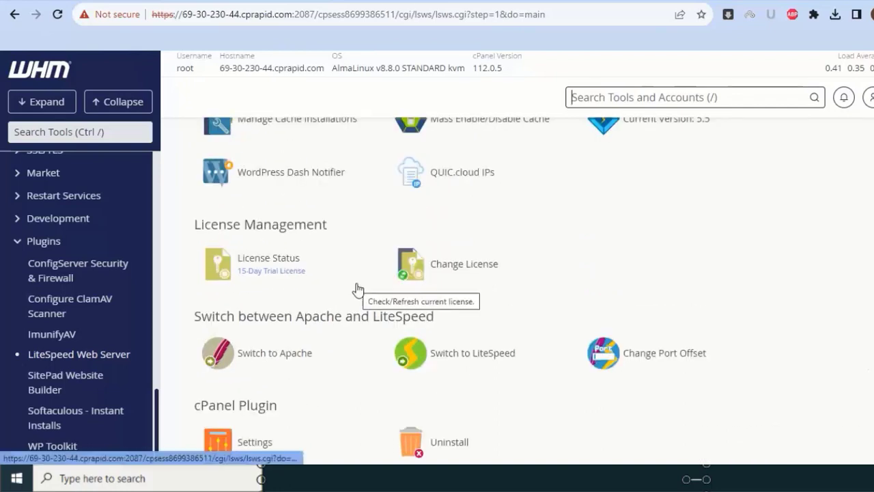
scroll(357, 289, up, 2)
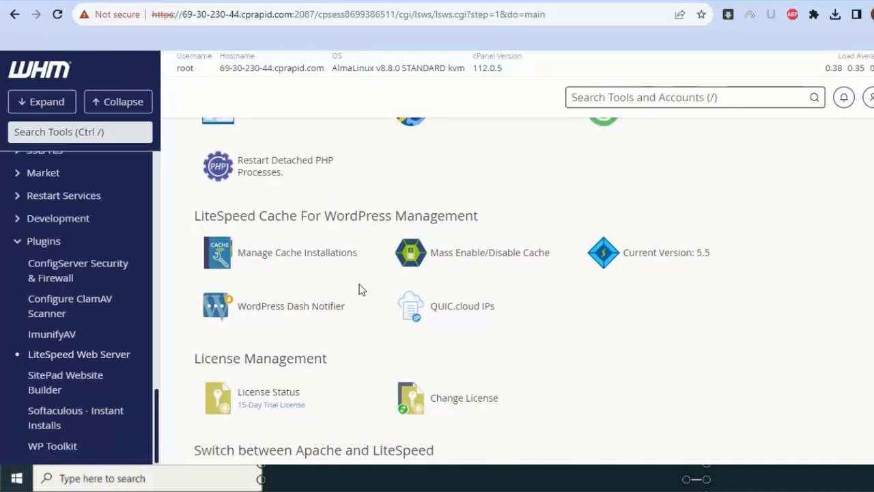
scroll(360, 288, up, 3)
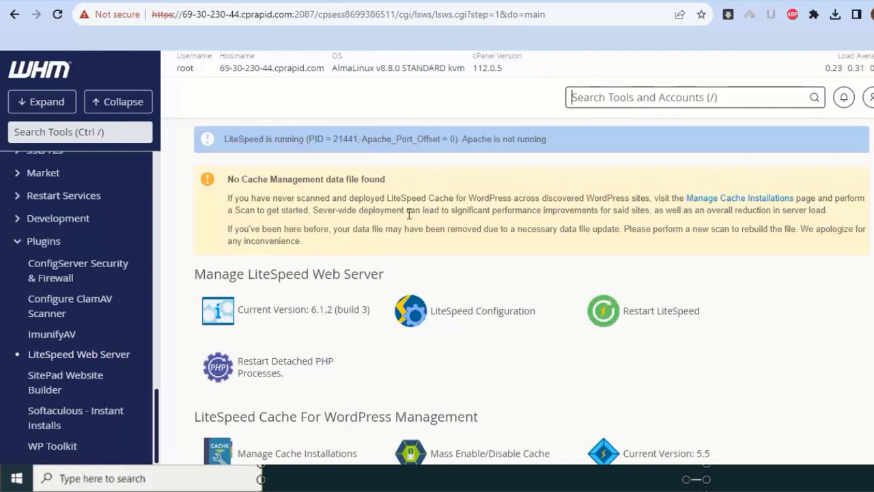
scroll(401, 225, up, 2)
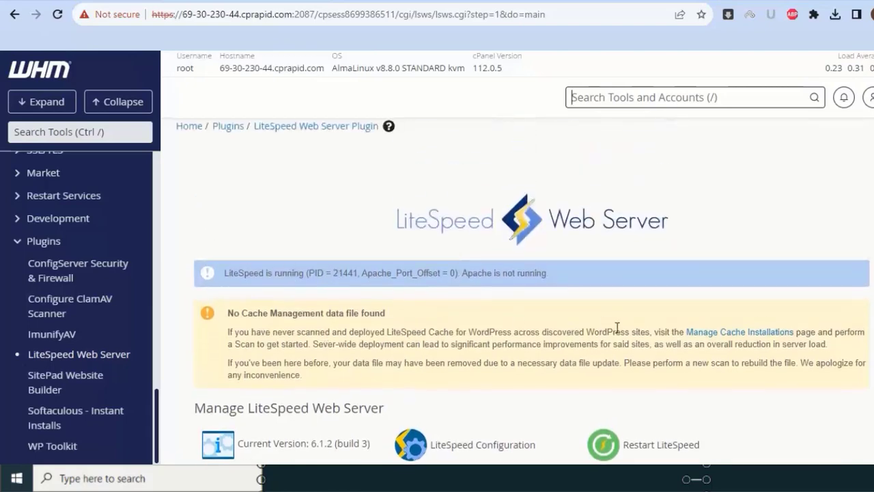
- Set the server cache root /home/lscache/ and vhost root lscache*, then return to the plugin main page
click(739, 332)
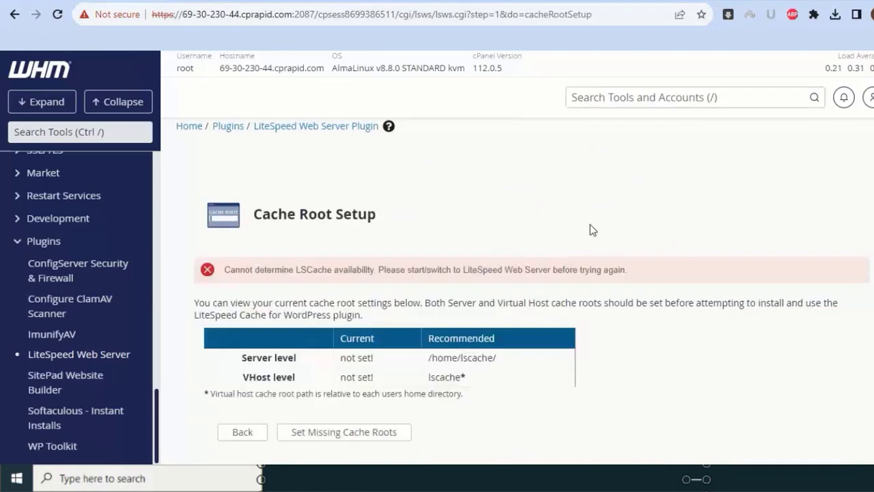
scroll(590, 224, down, 3)
click(352, 248)
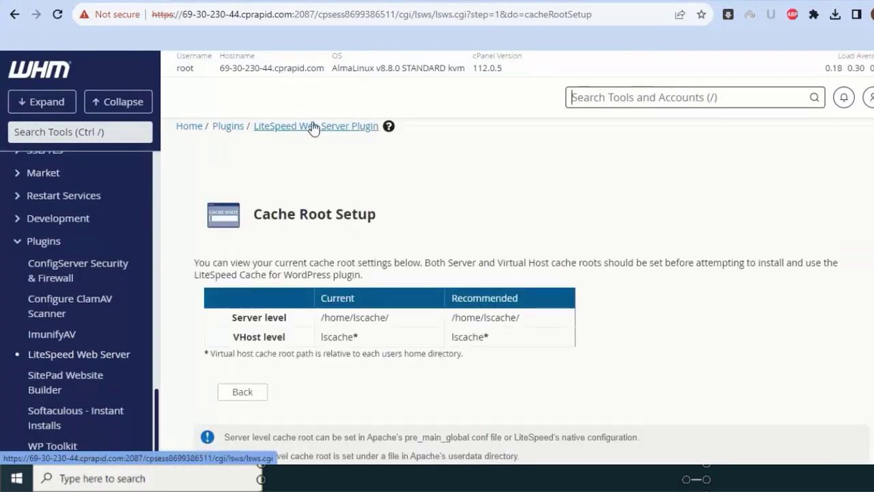
click(313, 128)
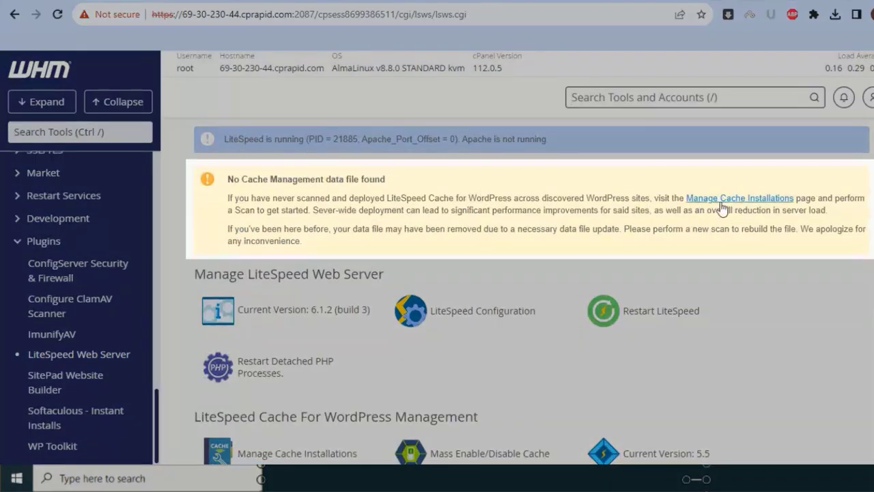
- Run a WordPress scan under Manage Cache Installations, finding 0 installations, then return to the LiteSpeed plugin page
click(720, 199)
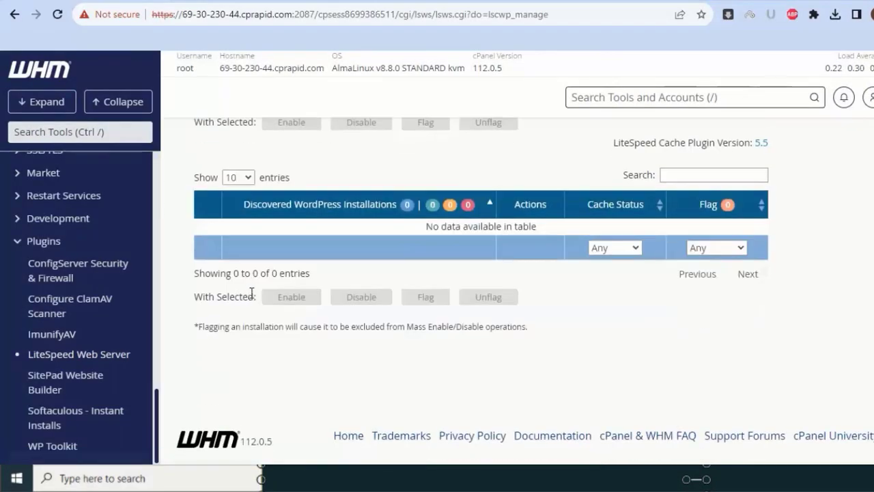
scroll(251, 291, up, 2)
click(222, 233)
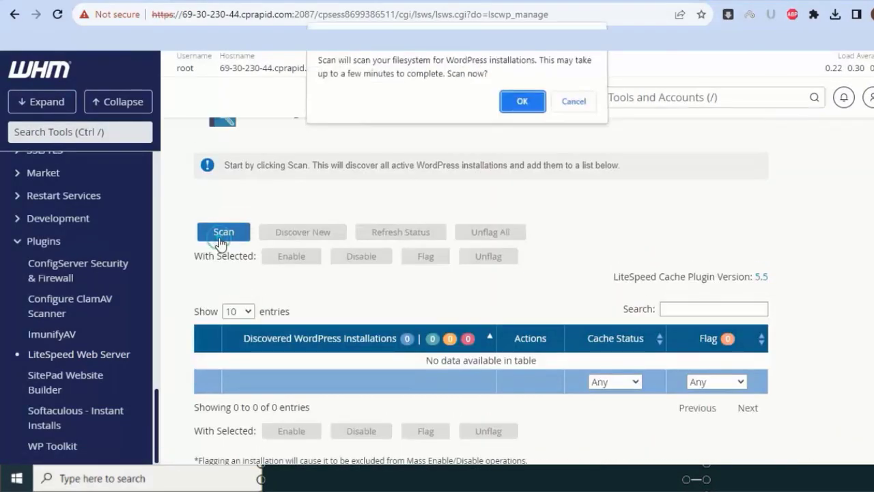
click(522, 105)
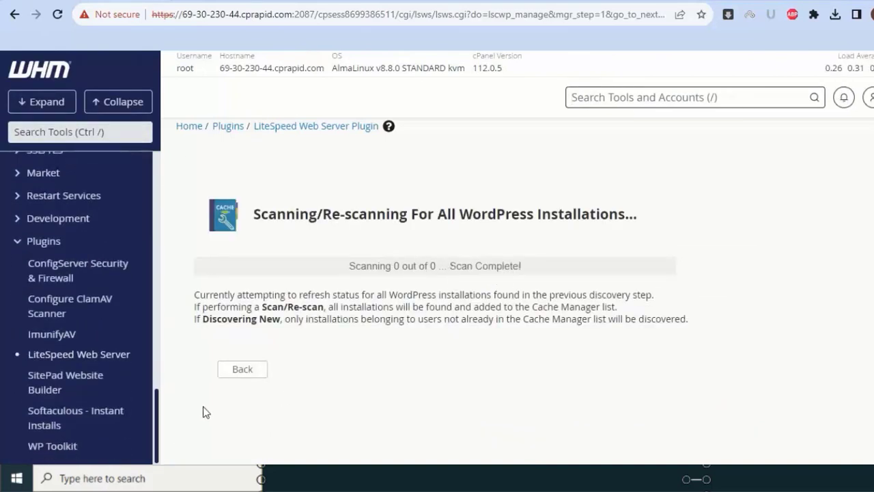
click(231, 373)
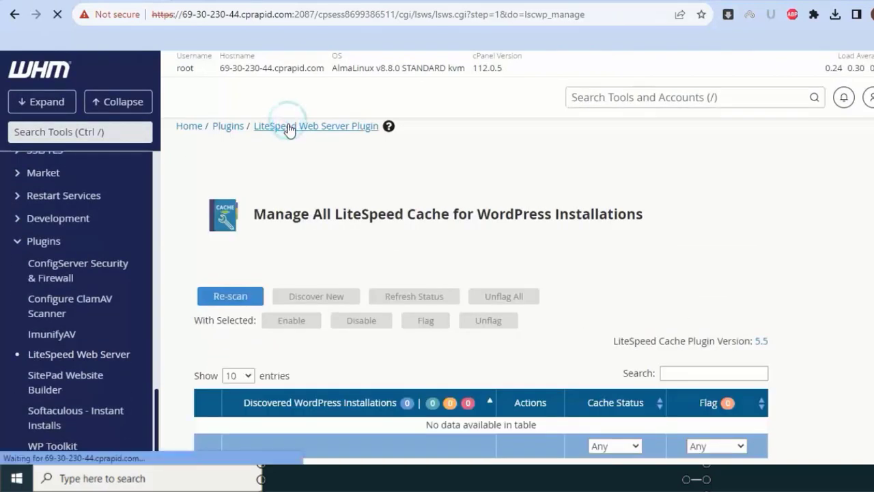
click(290, 127)
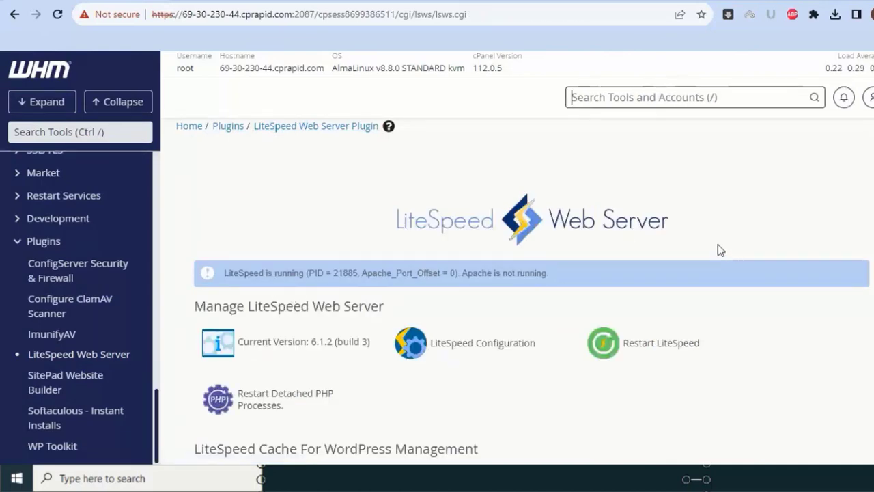
- Confirm 5.5 as the new active LiteSpeed Cache plugin version, then go back to the main page
scroll(716, 250, down, 3)
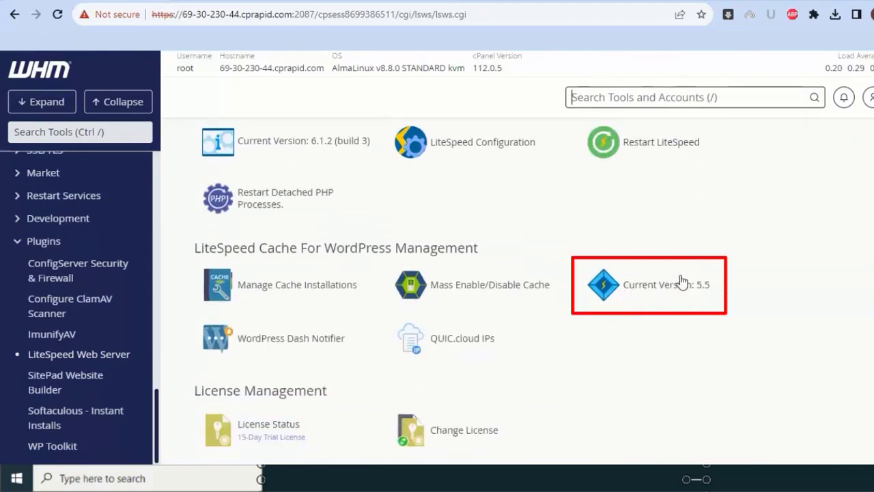
click(646, 273)
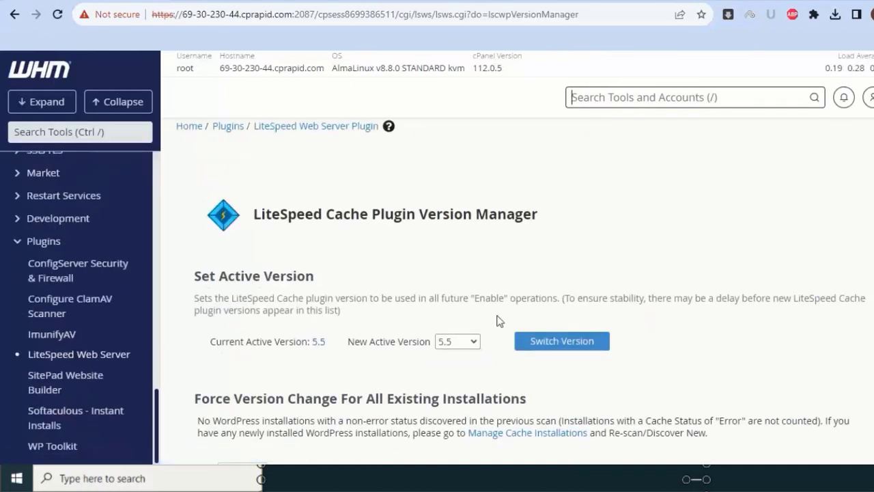
click(473, 340)
click(476, 293)
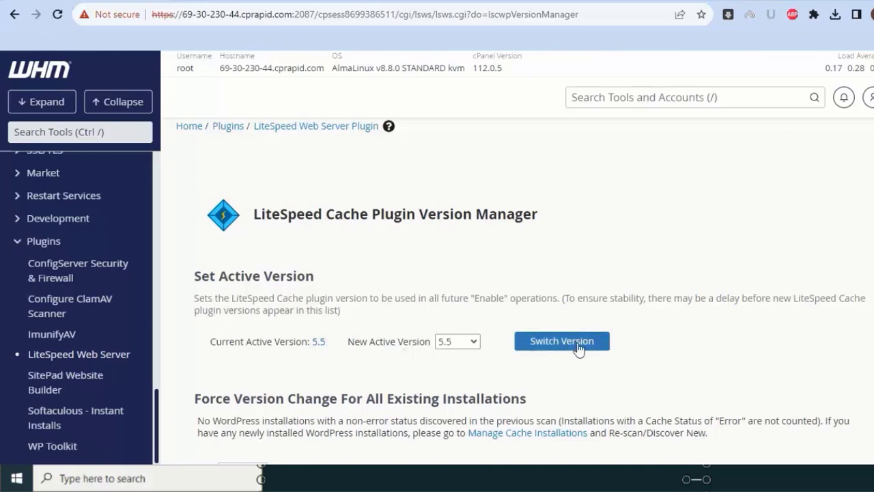
click(471, 342)
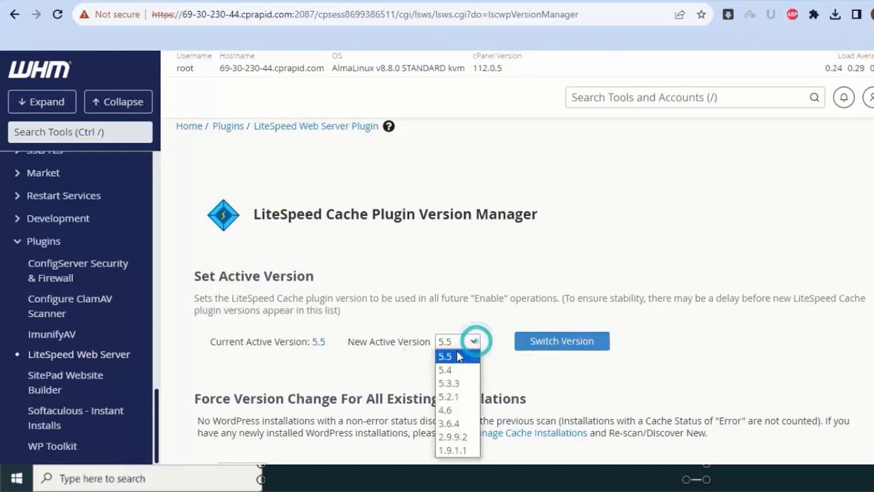
click(461, 357)
click(526, 341)
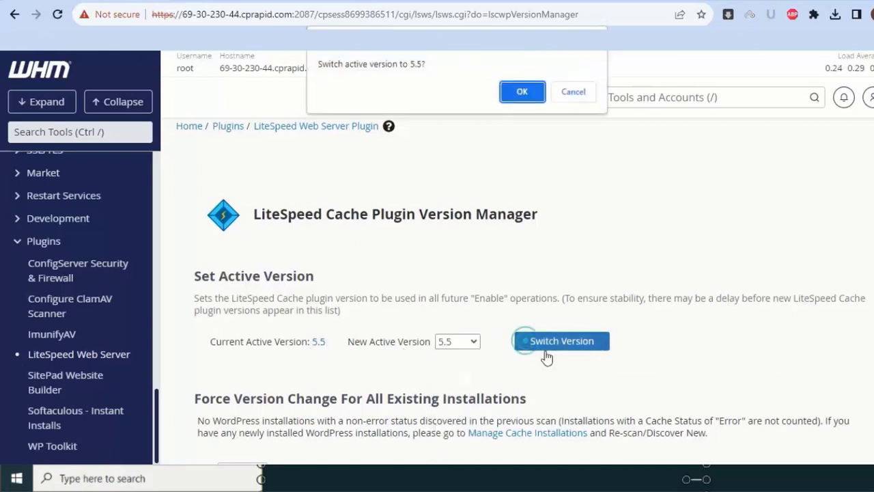
click(520, 94)
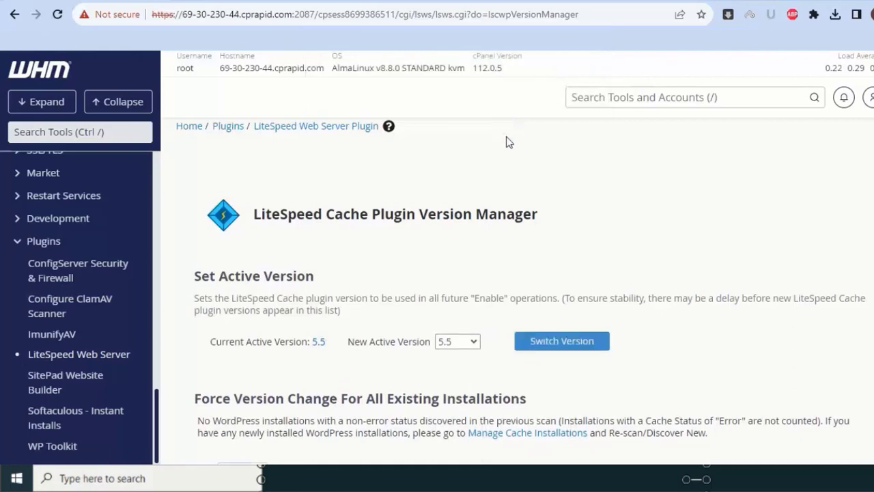
scroll(511, 147, down, 2)
scroll(360, 298, up, 2)
scroll(360, 298, down, 2)
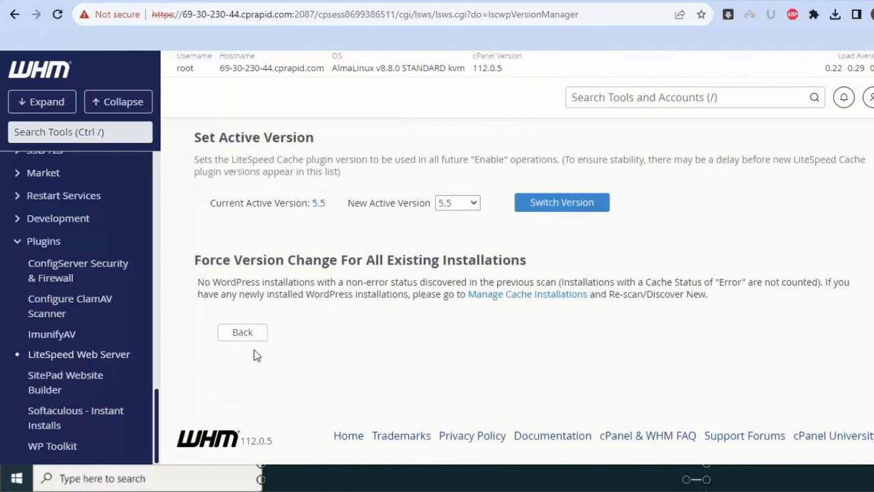
click(265, 333)
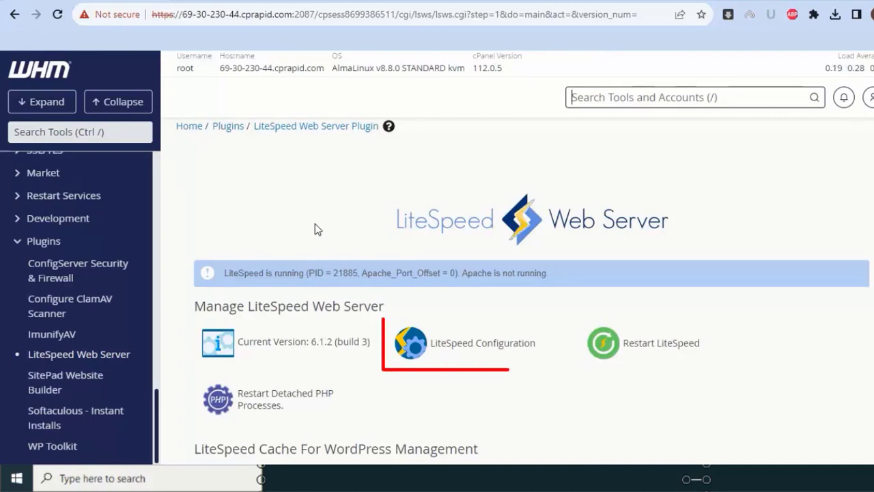
- Open LiteSpeed Configuration to view WebAdmin Console, Cache Root Setup, PHP suEXEC and Uninstall options
click(487, 355)
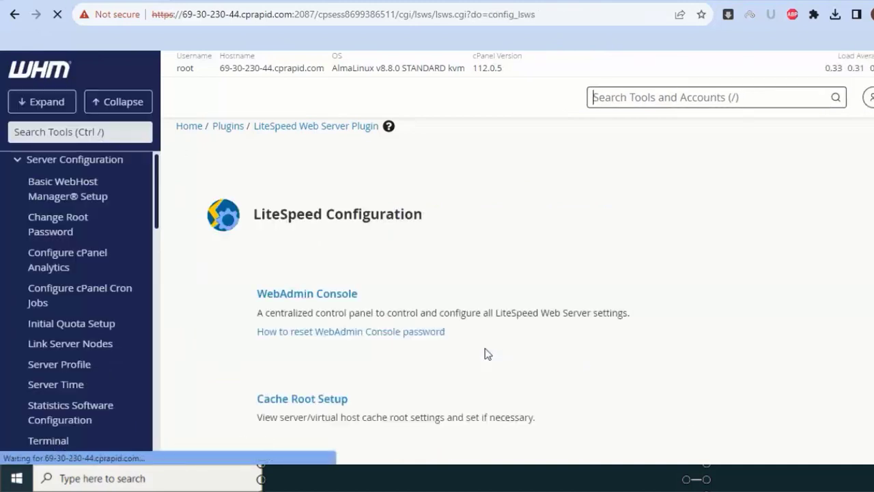
scroll(409, 273, down, 2)
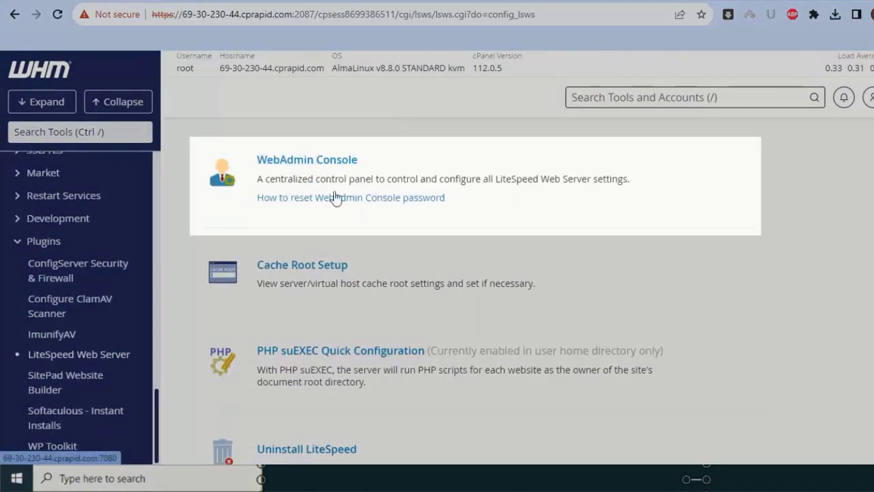